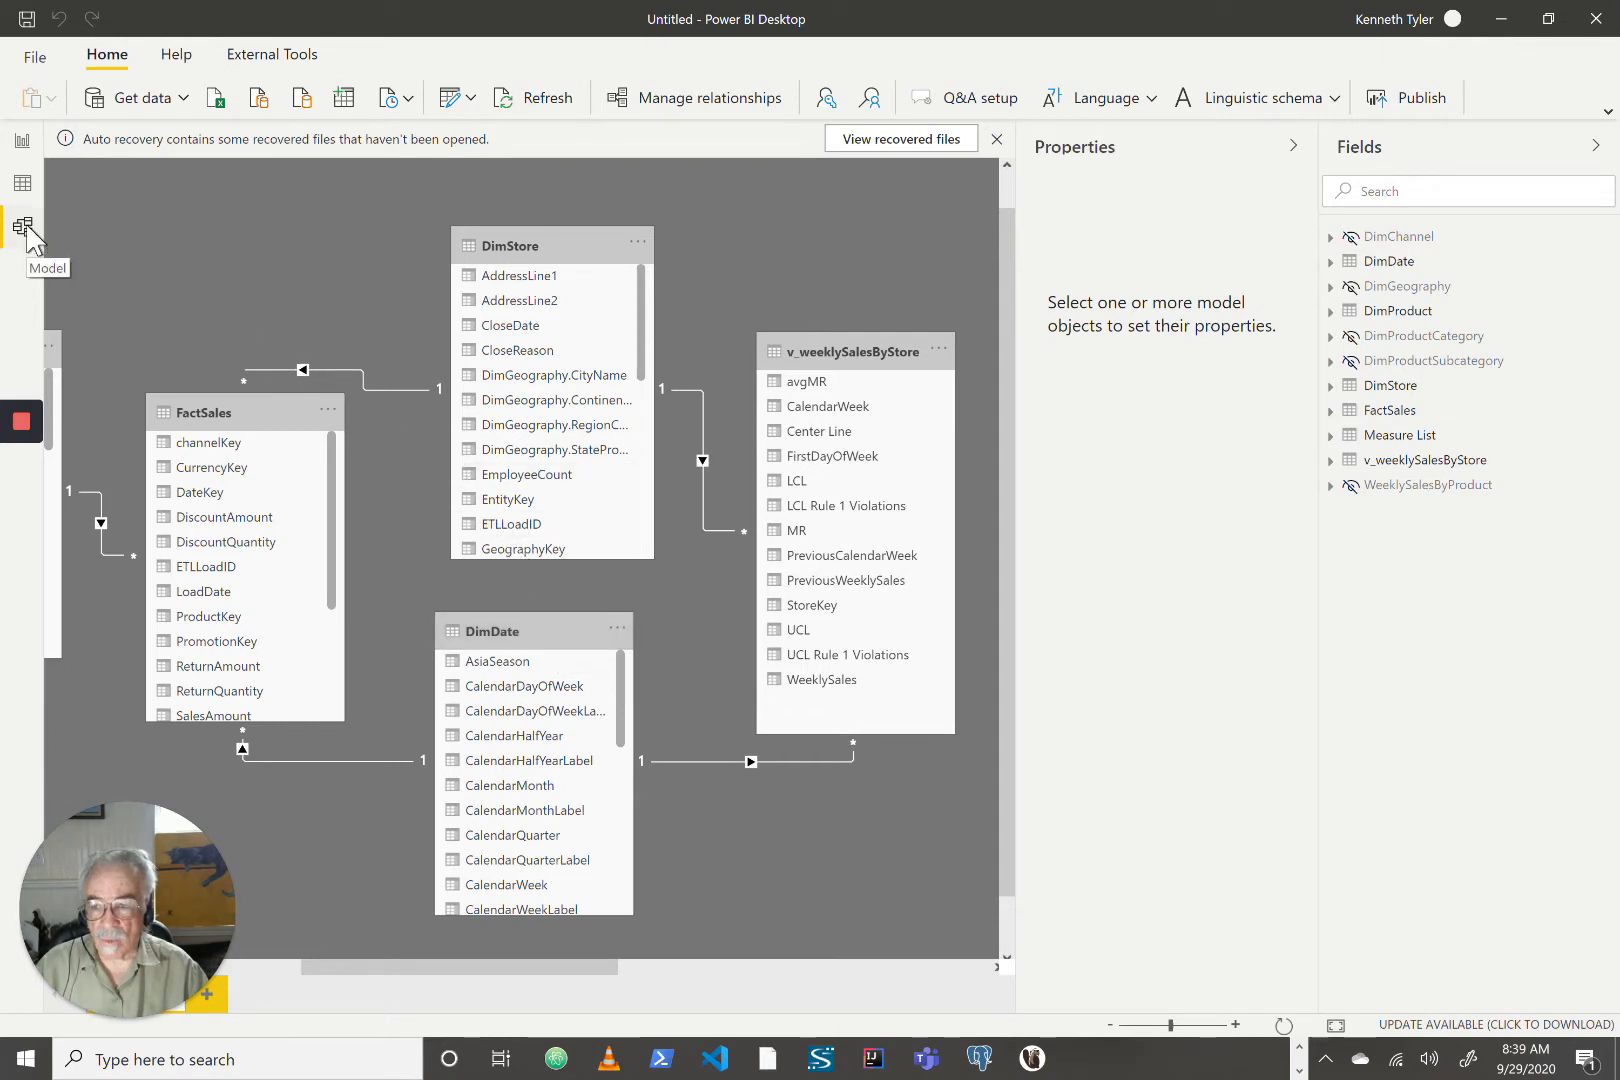
# - Examine the rows of the v_weeklySalesByStore table across to its FirstDayOfWeek column
pyautogui.click(27, 189)
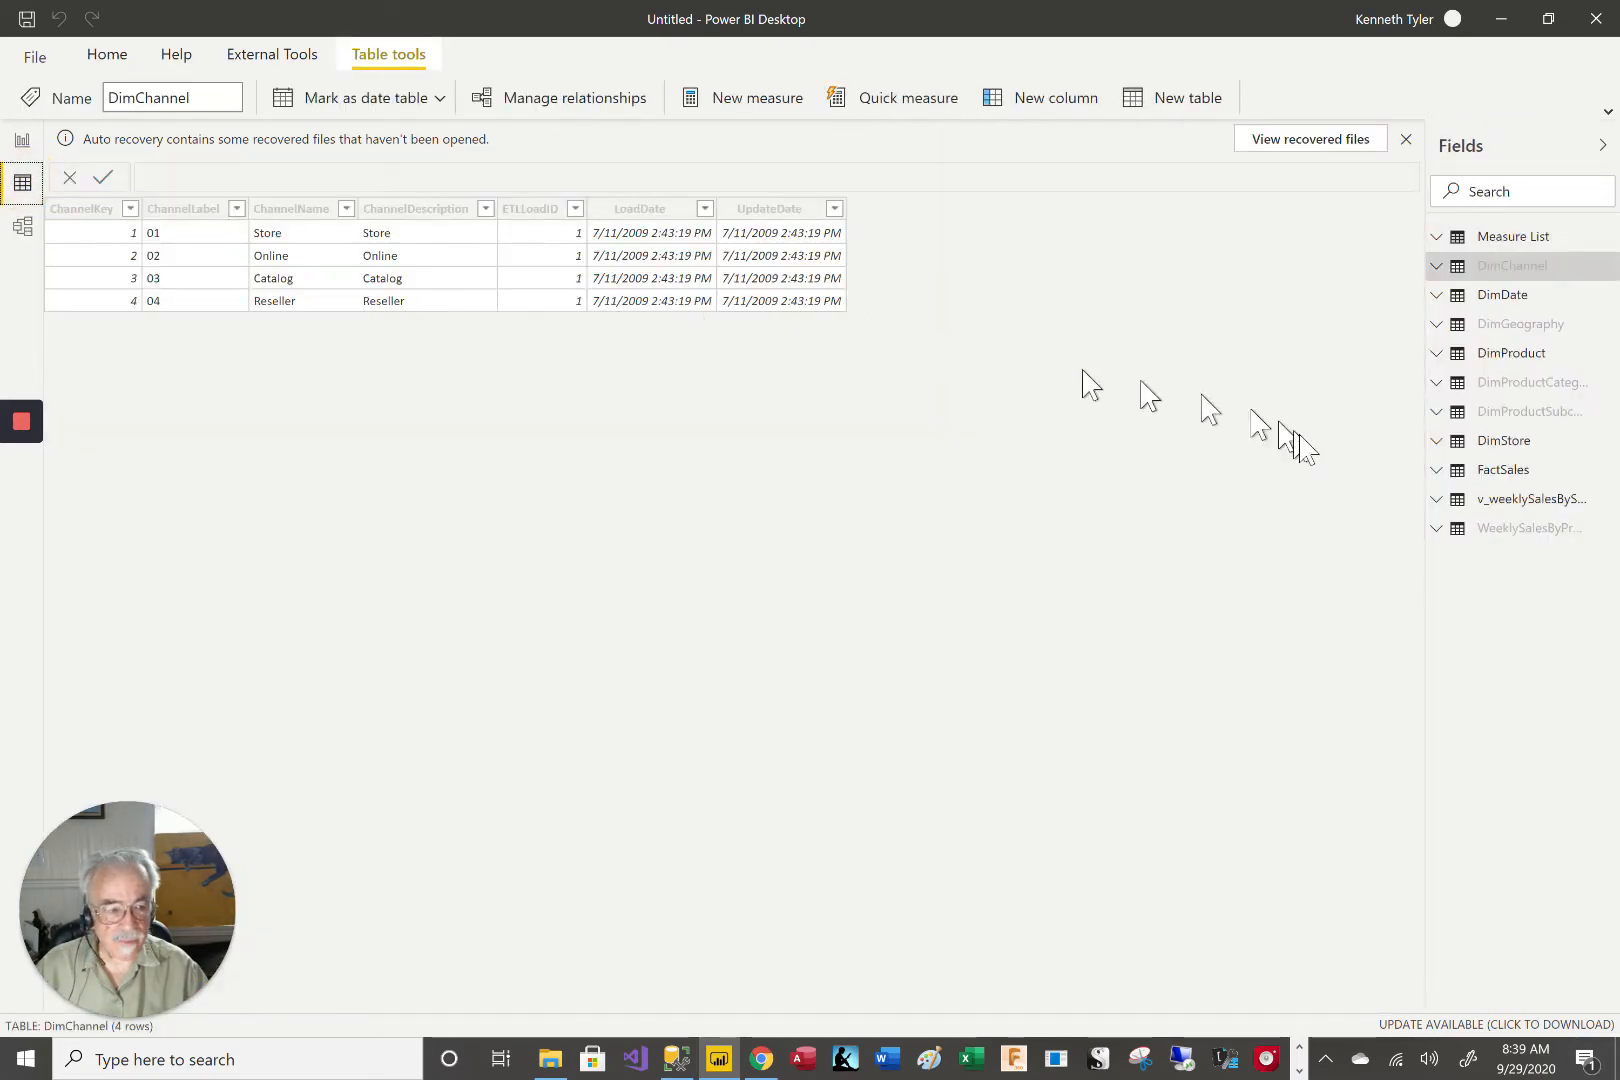
pyautogui.click(1470, 505)
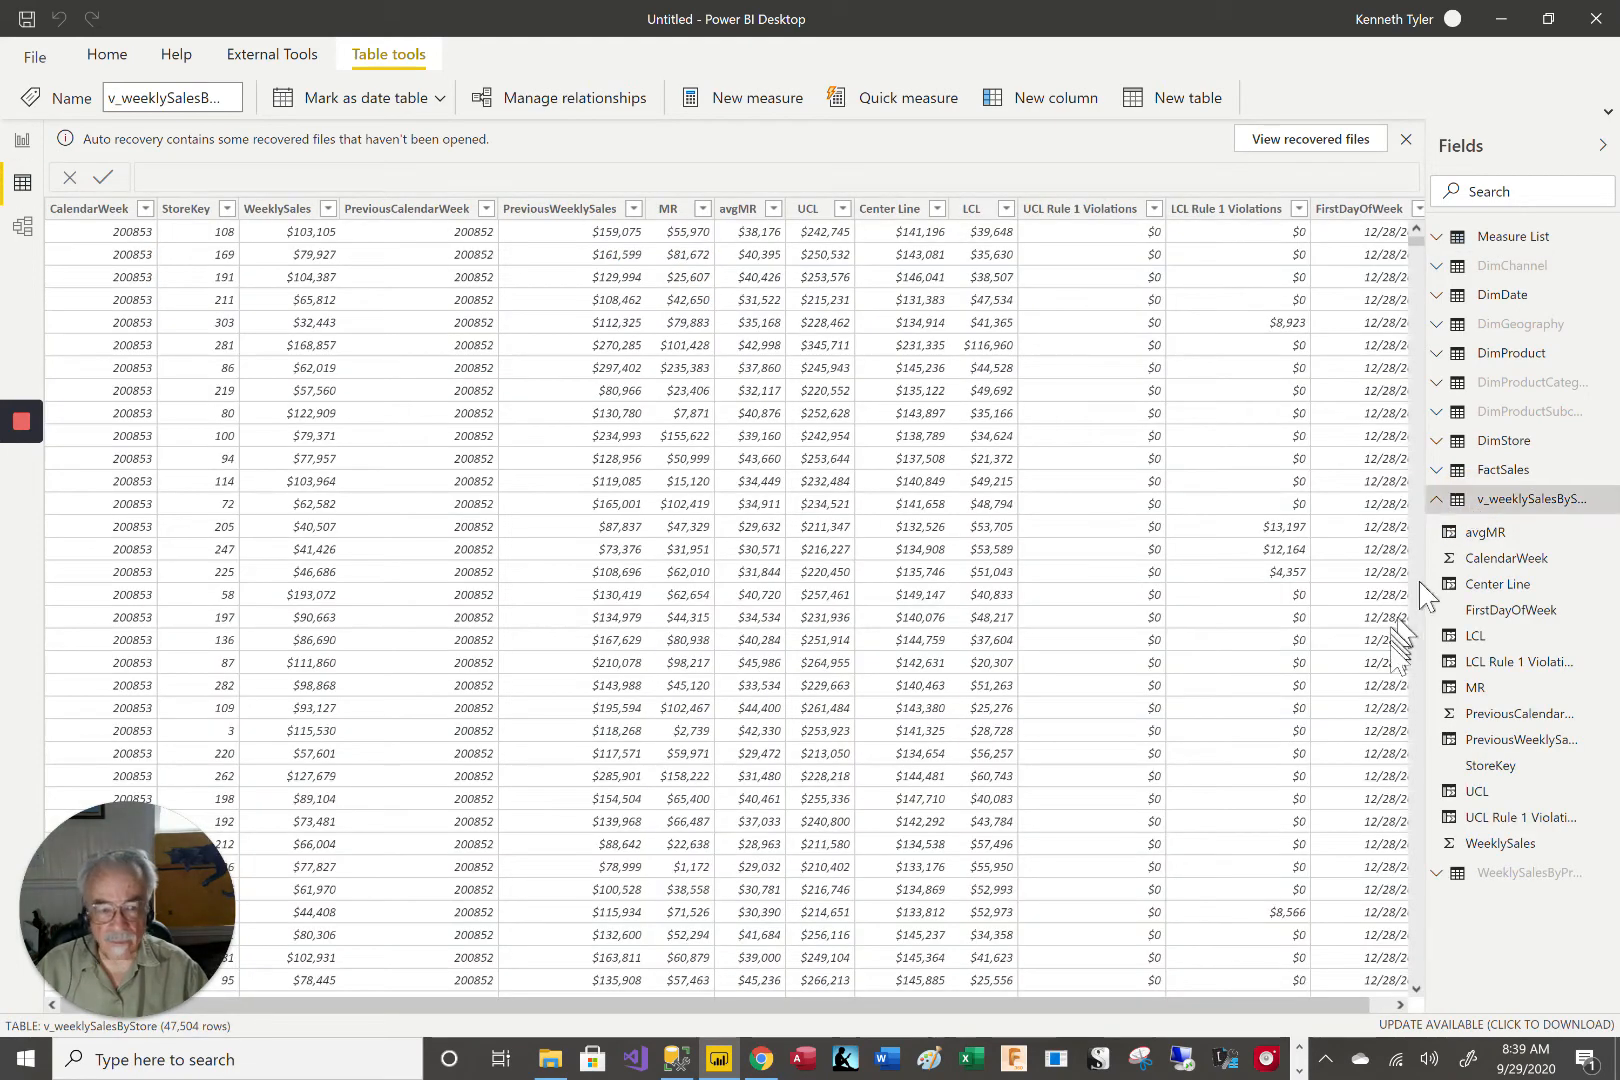
pyautogui.click(1379, 1006)
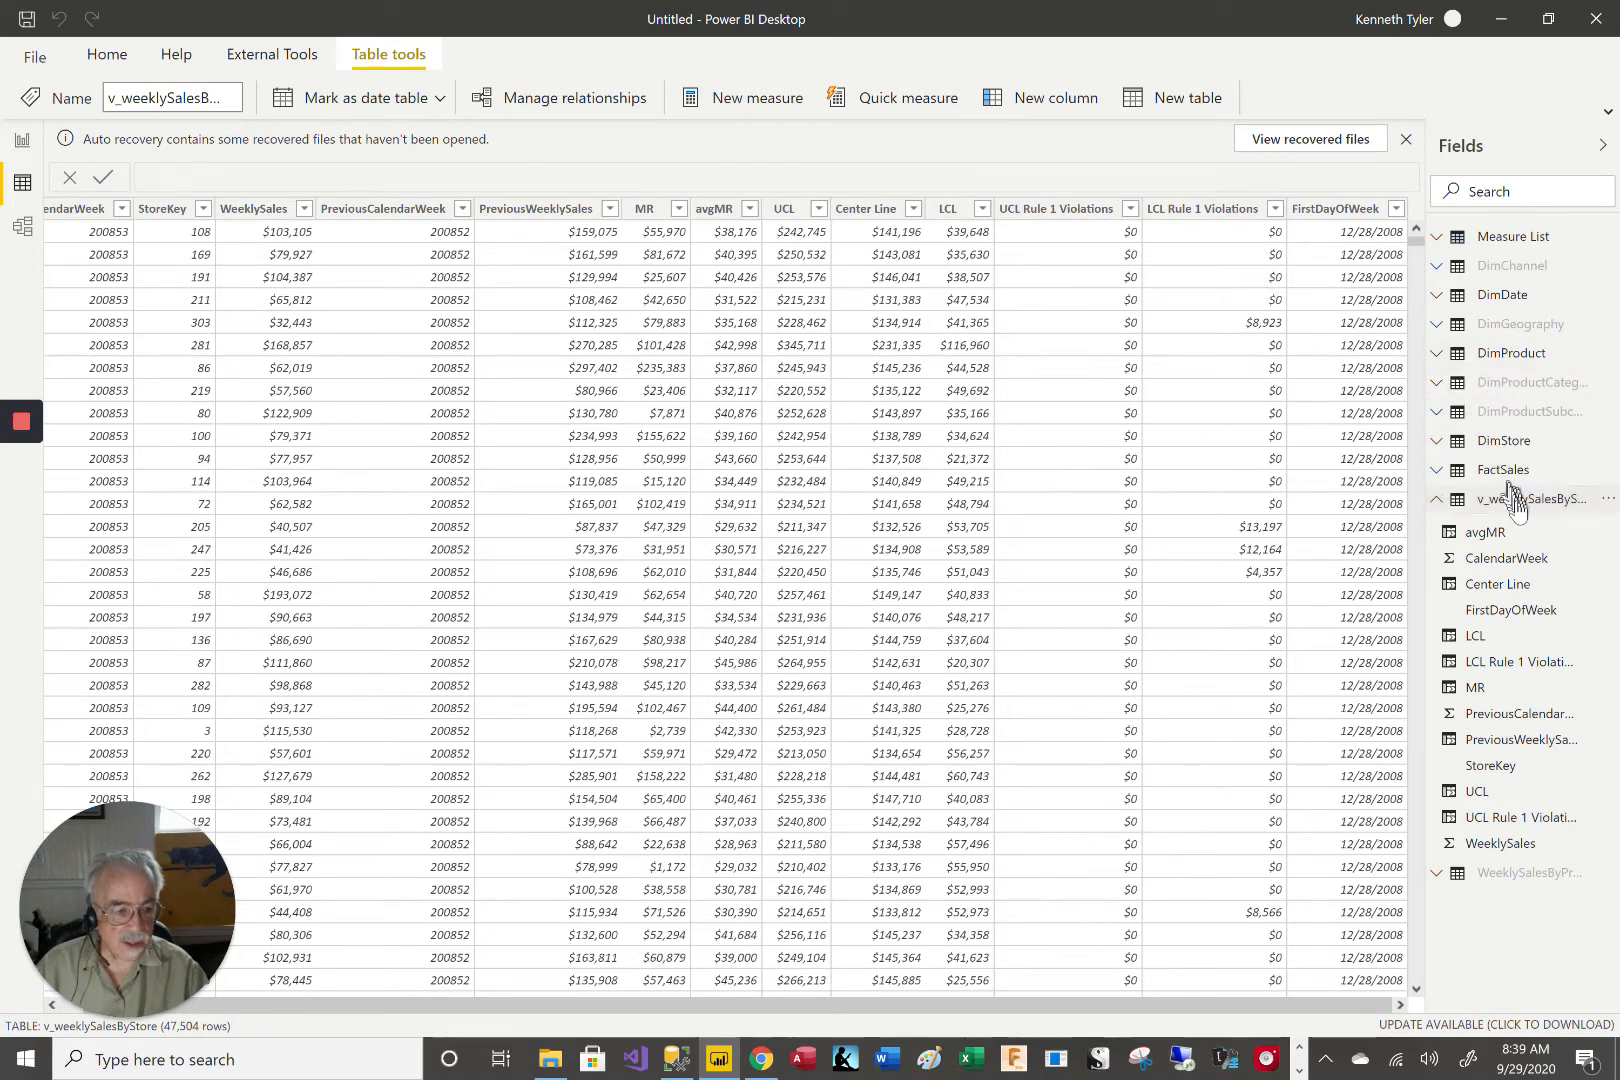
# - Review the formulas of the Upper Control Limit and Lower Control Limit measures in the Measure List table
pyautogui.click(1436, 240)
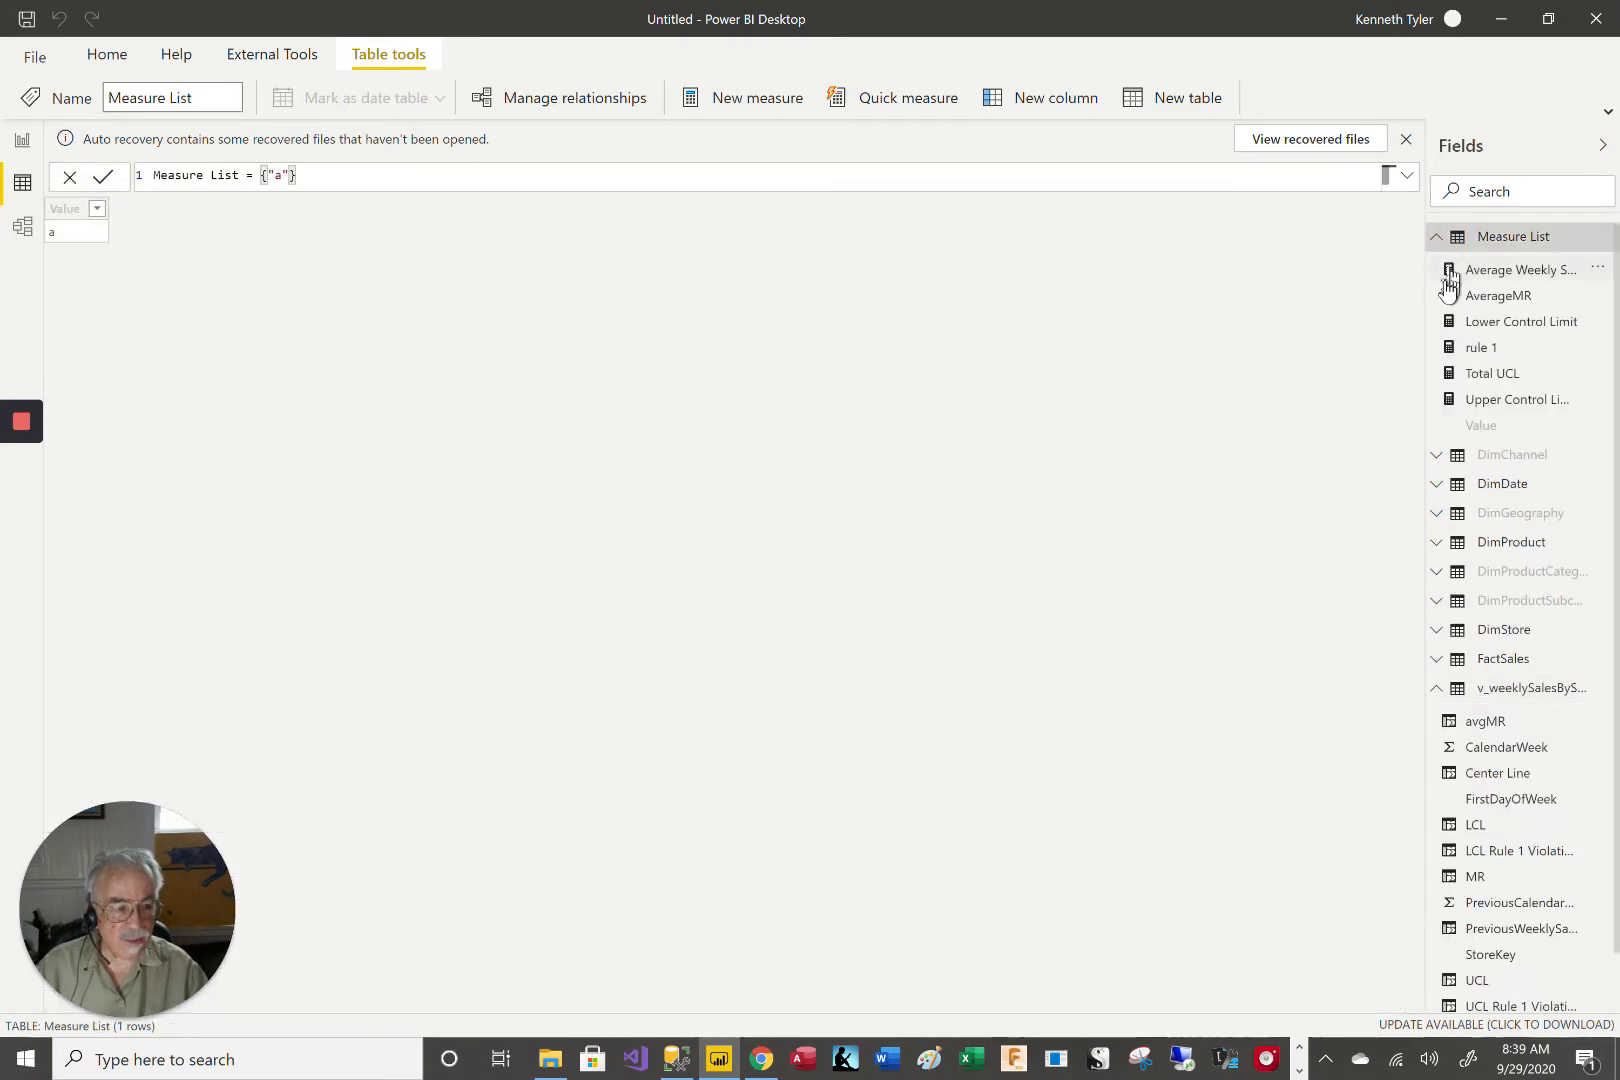
pyautogui.click(1466, 400)
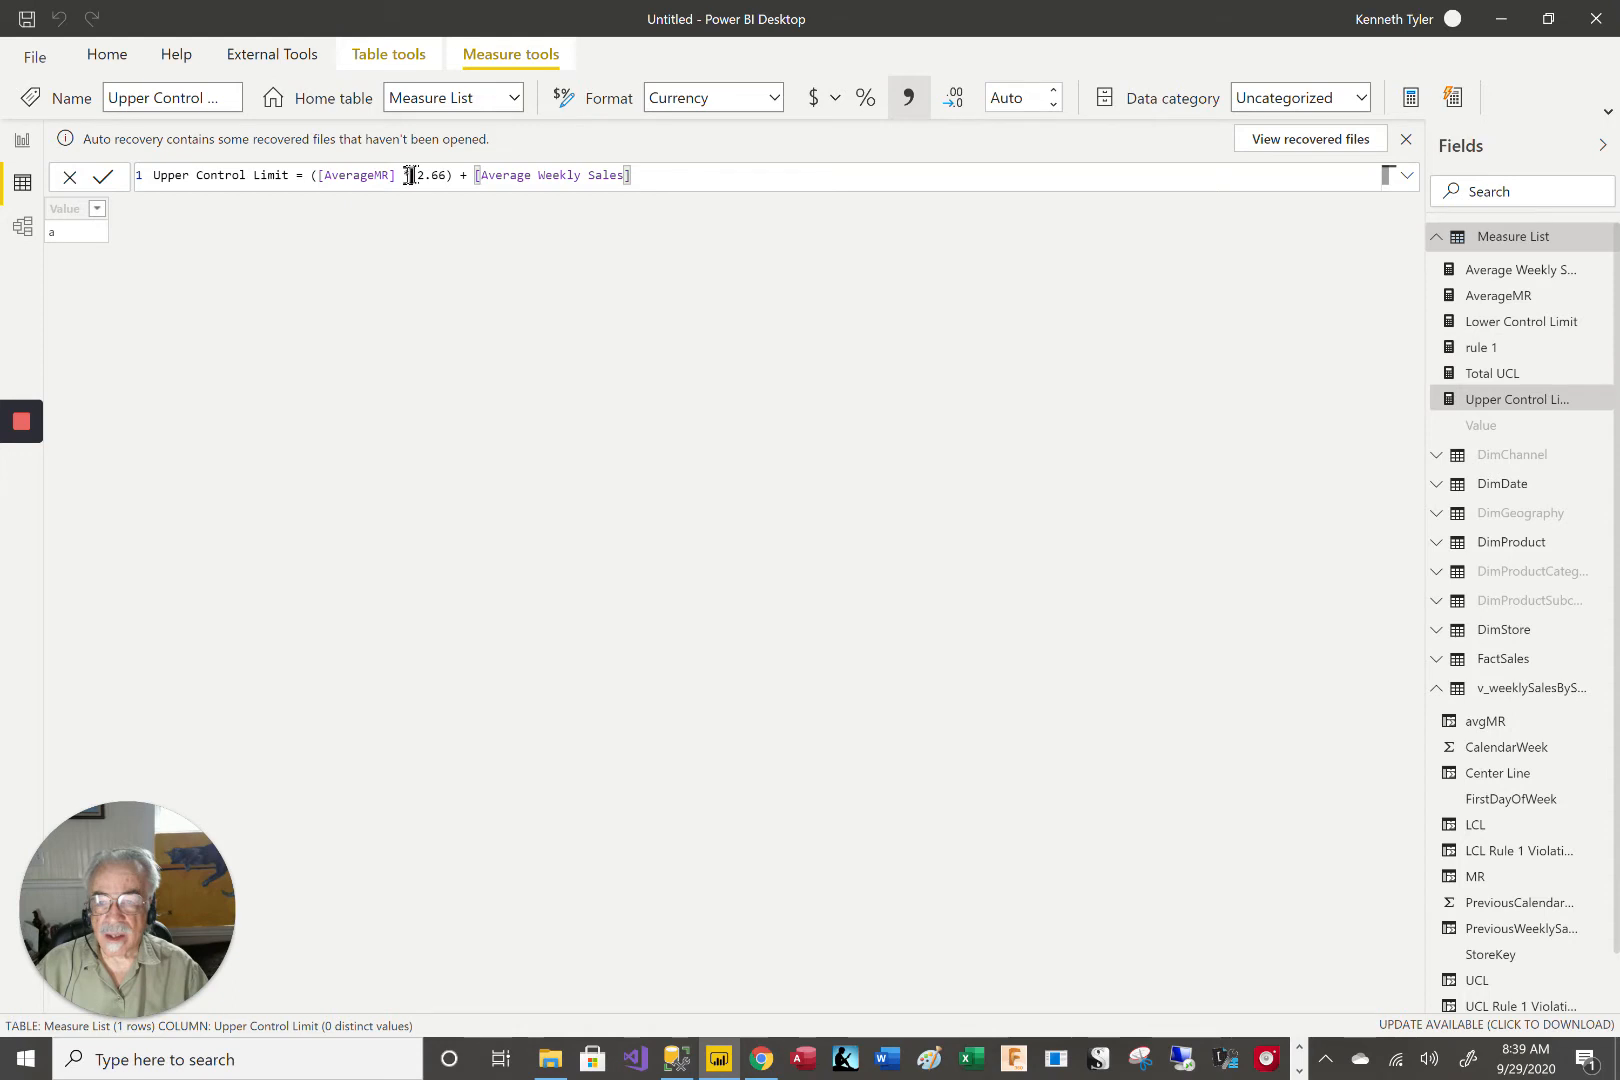
pyautogui.moveTo(417, 175); pyautogui.dragTo(438, 175)
pyautogui.click(645, 176)
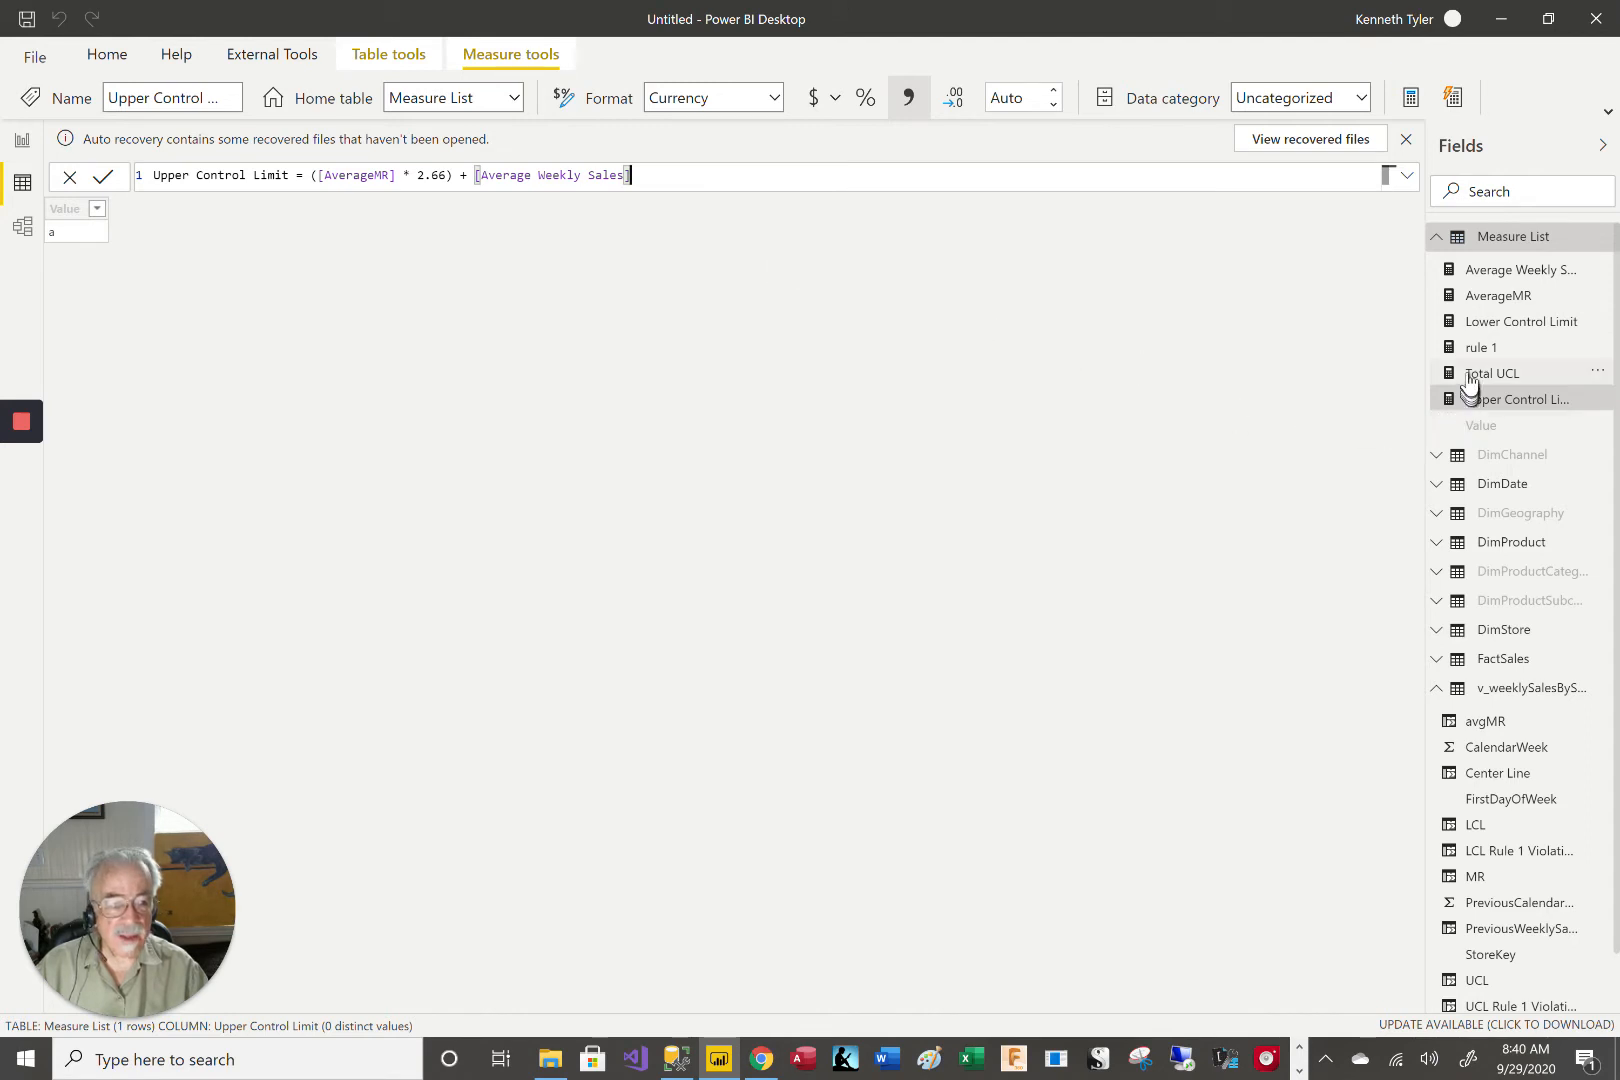
pyautogui.click(1482, 325)
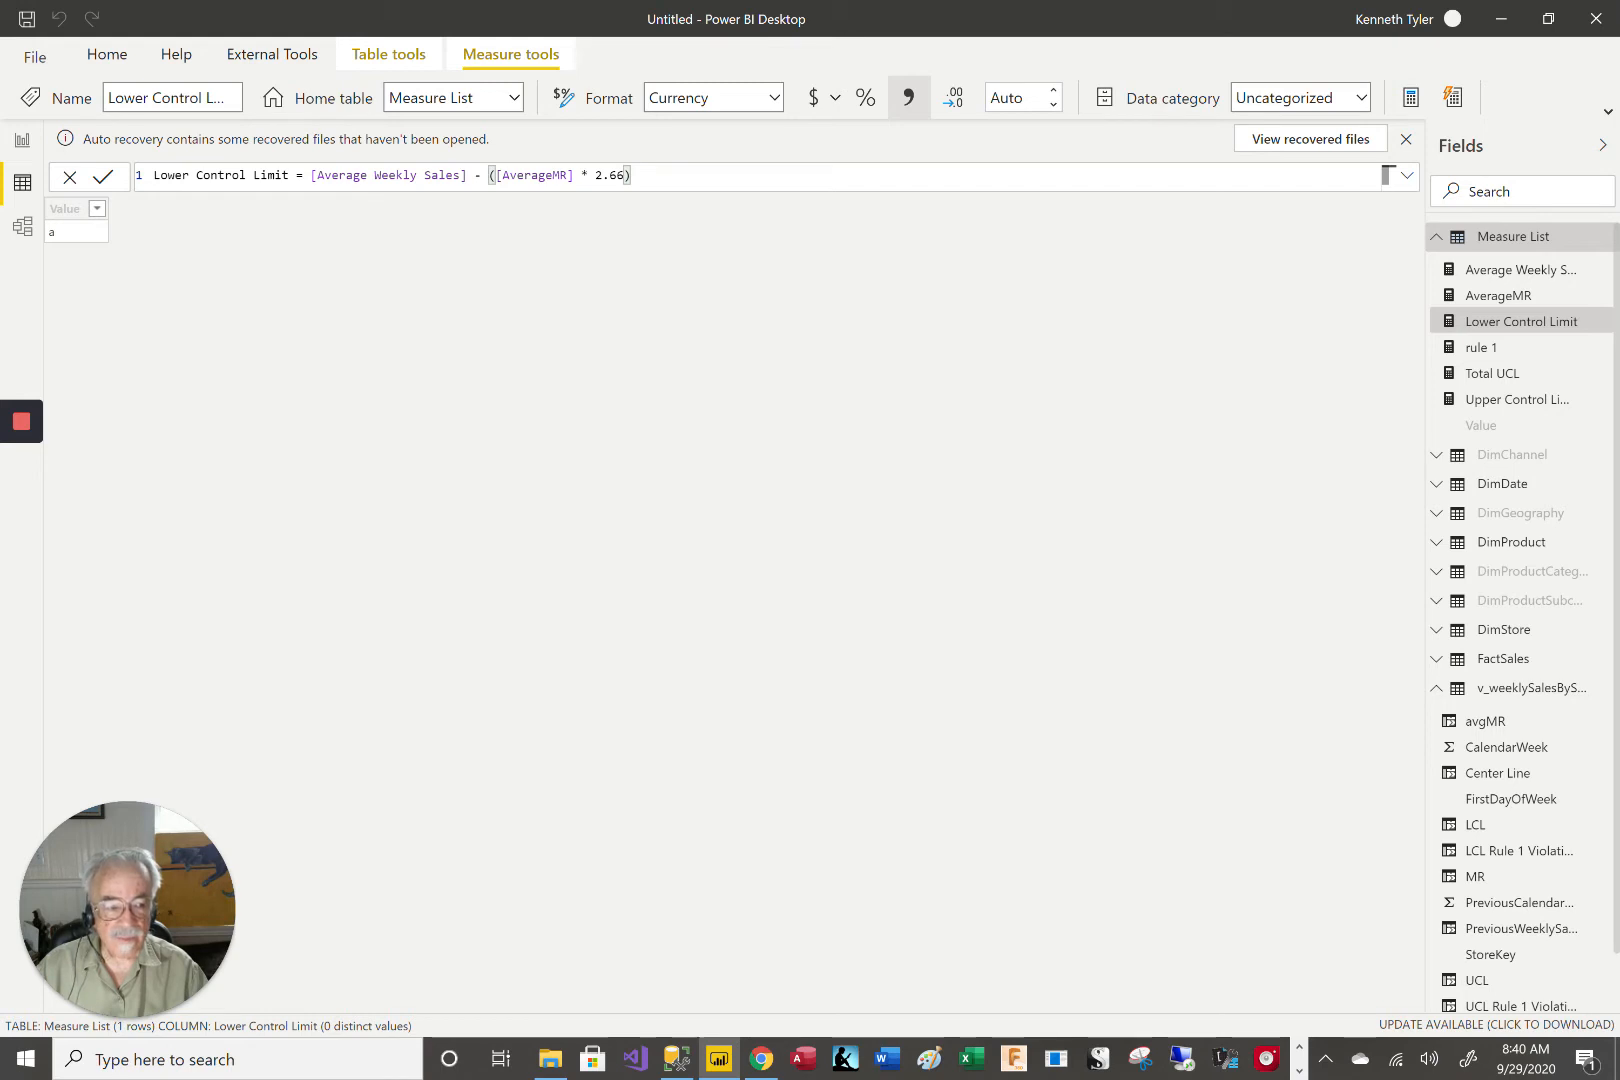
# - Review the formulas of the rule 1 and Total UCL measures, including the violations column summed in Total UCL
pyautogui.click(1462, 352)
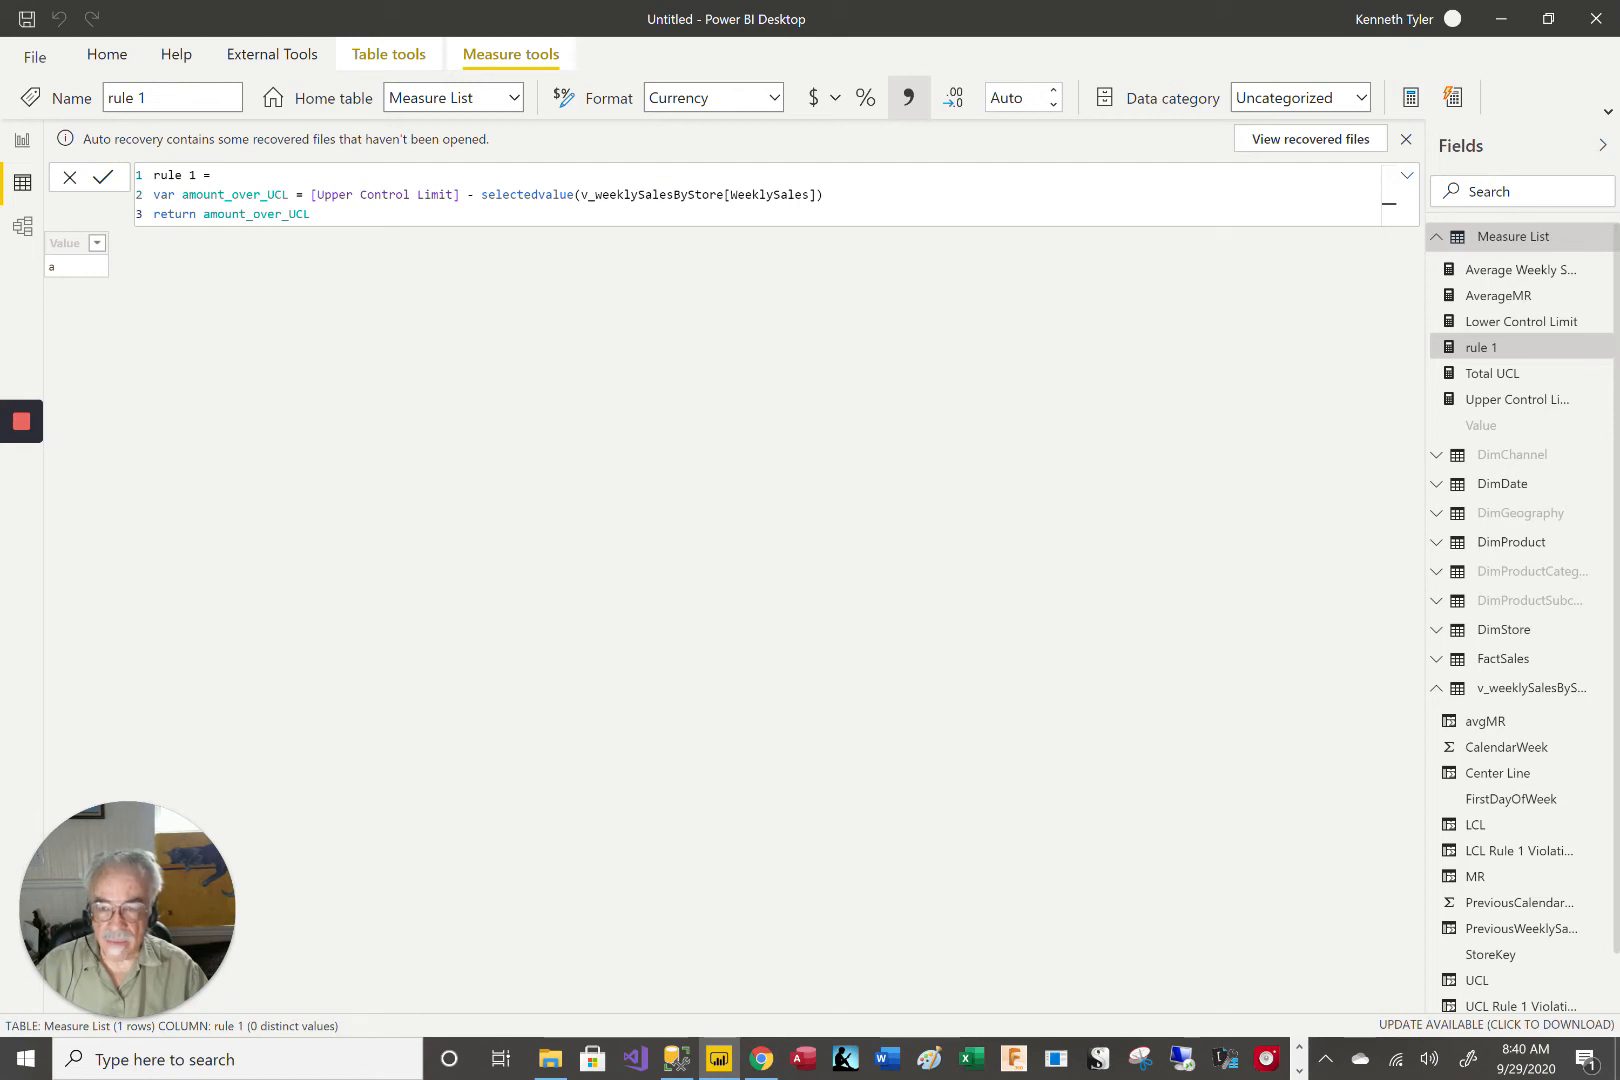
pyautogui.click(1457, 383)
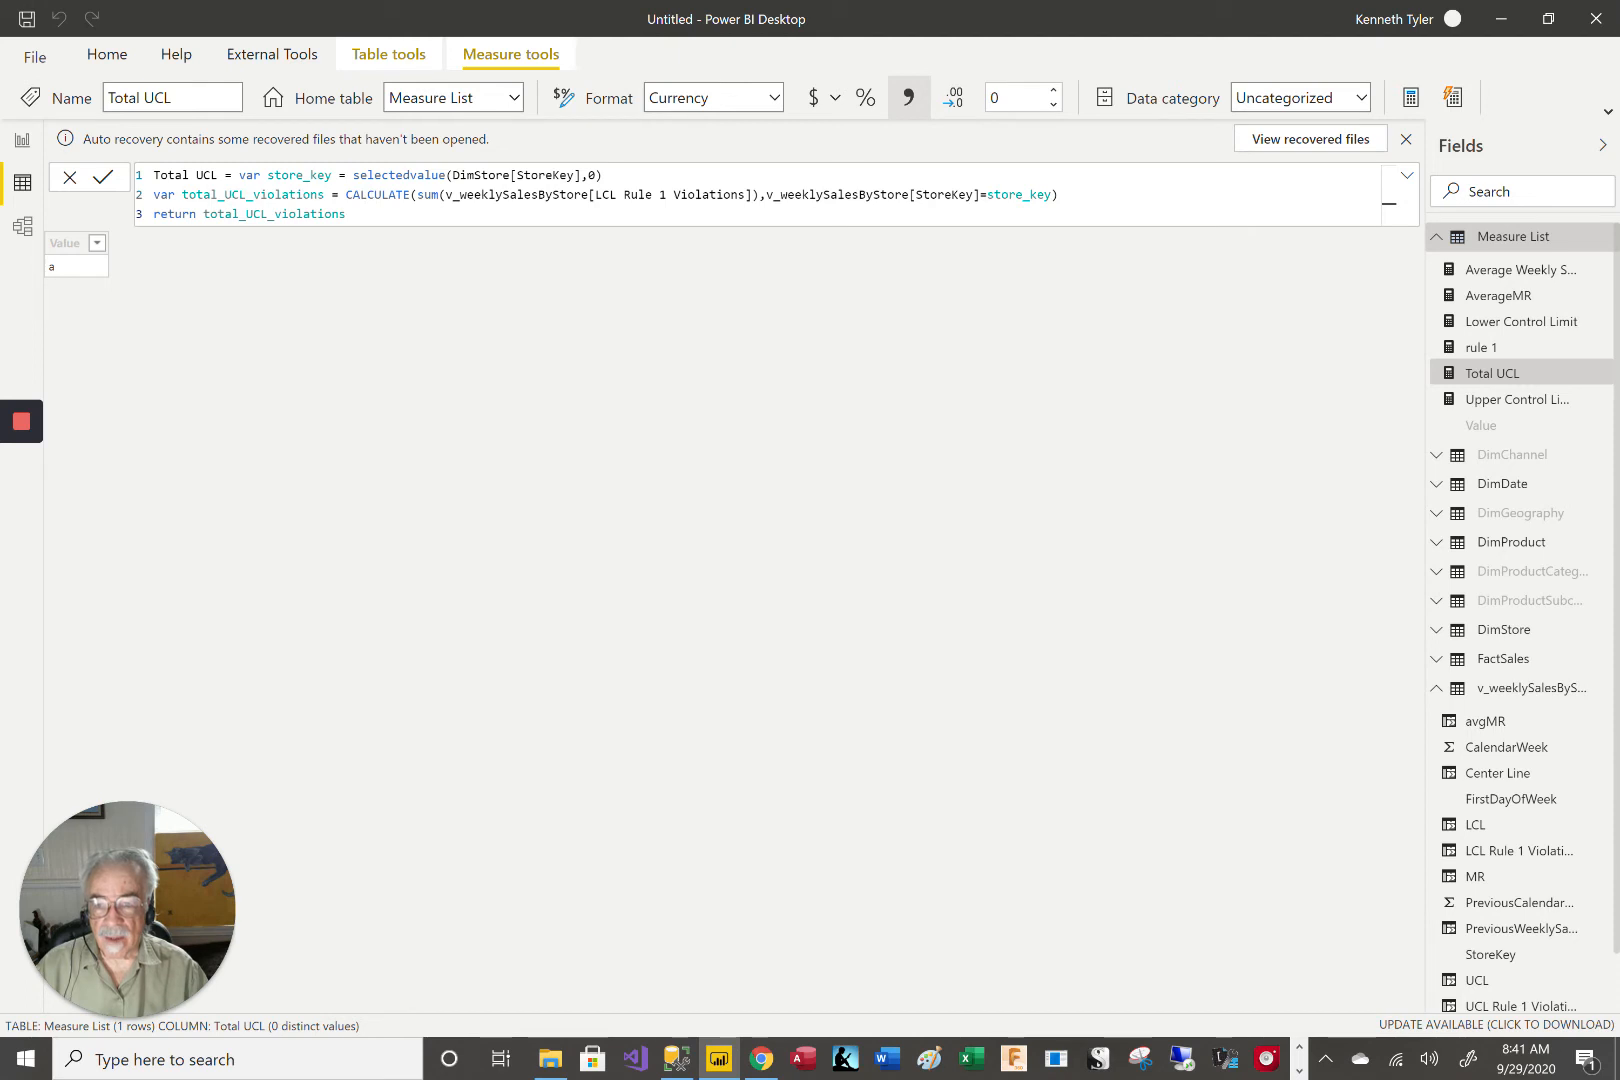
pyautogui.moveTo(465, 195); pyautogui.dragTo(482, 195)
pyautogui.click(632, 195)
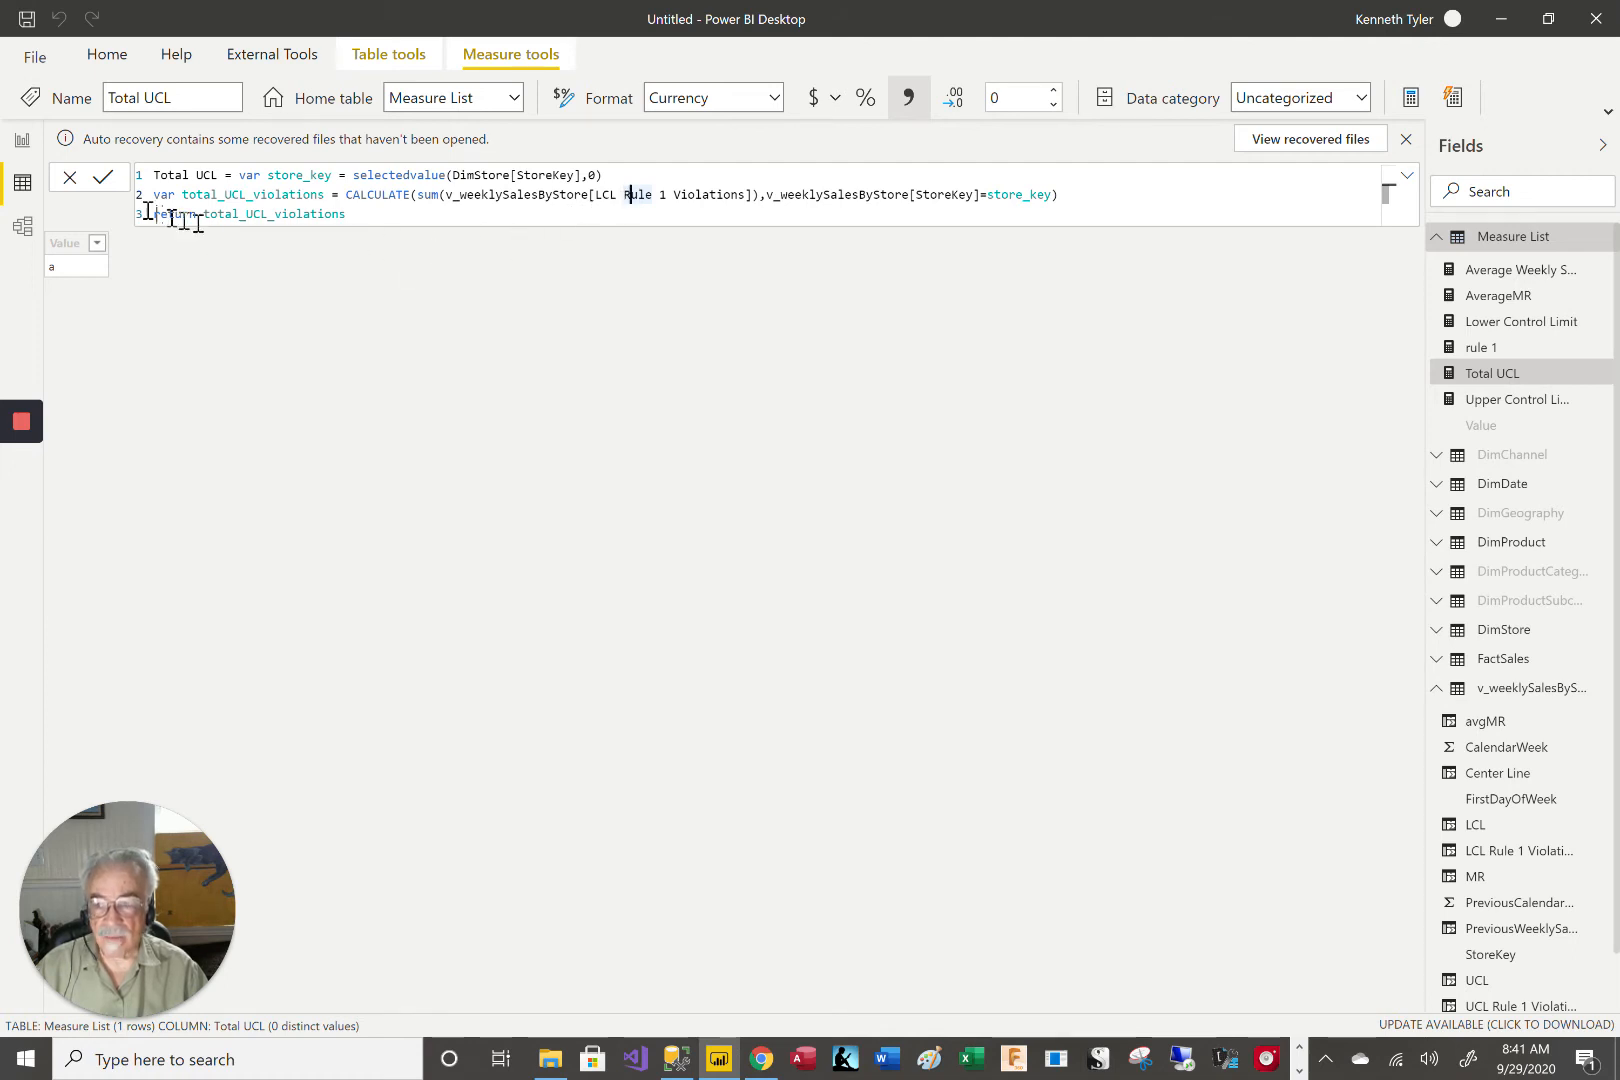
# - On the report page, set the CalendarWeek slicer to 200900–200953 and sort the store table by UCL Rule 1 Violations in descending order
pyautogui.click(25, 147)
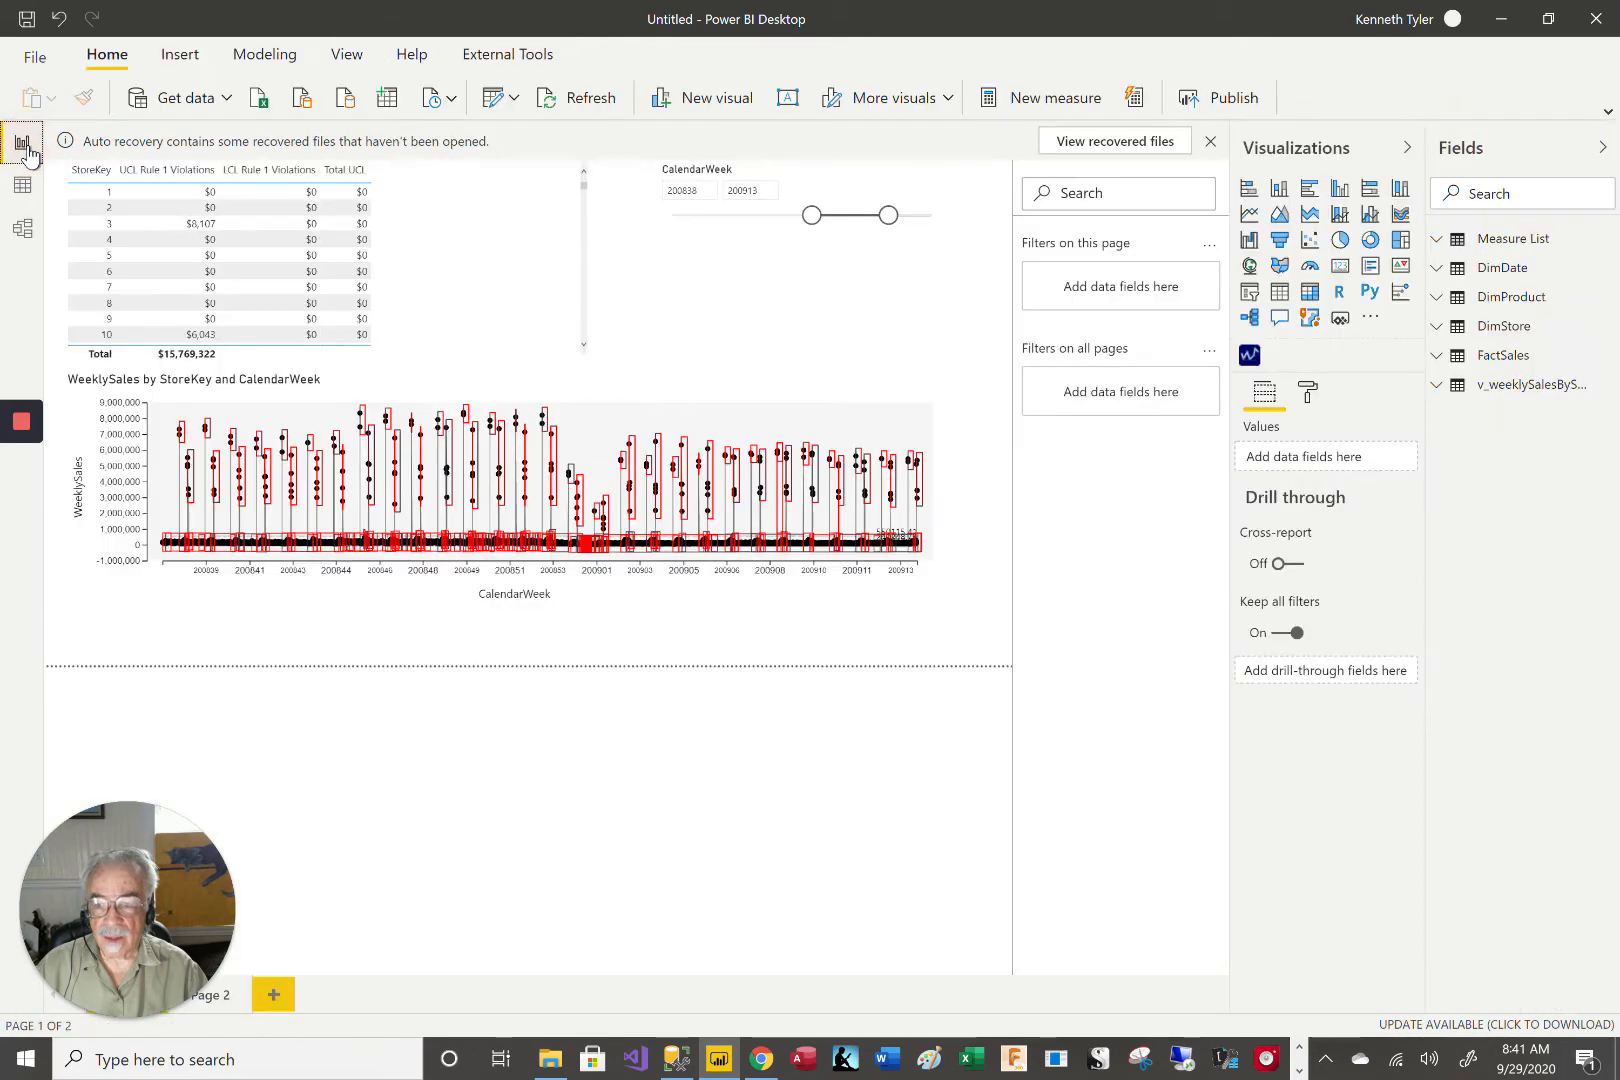
pyautogui.click(447, 298)
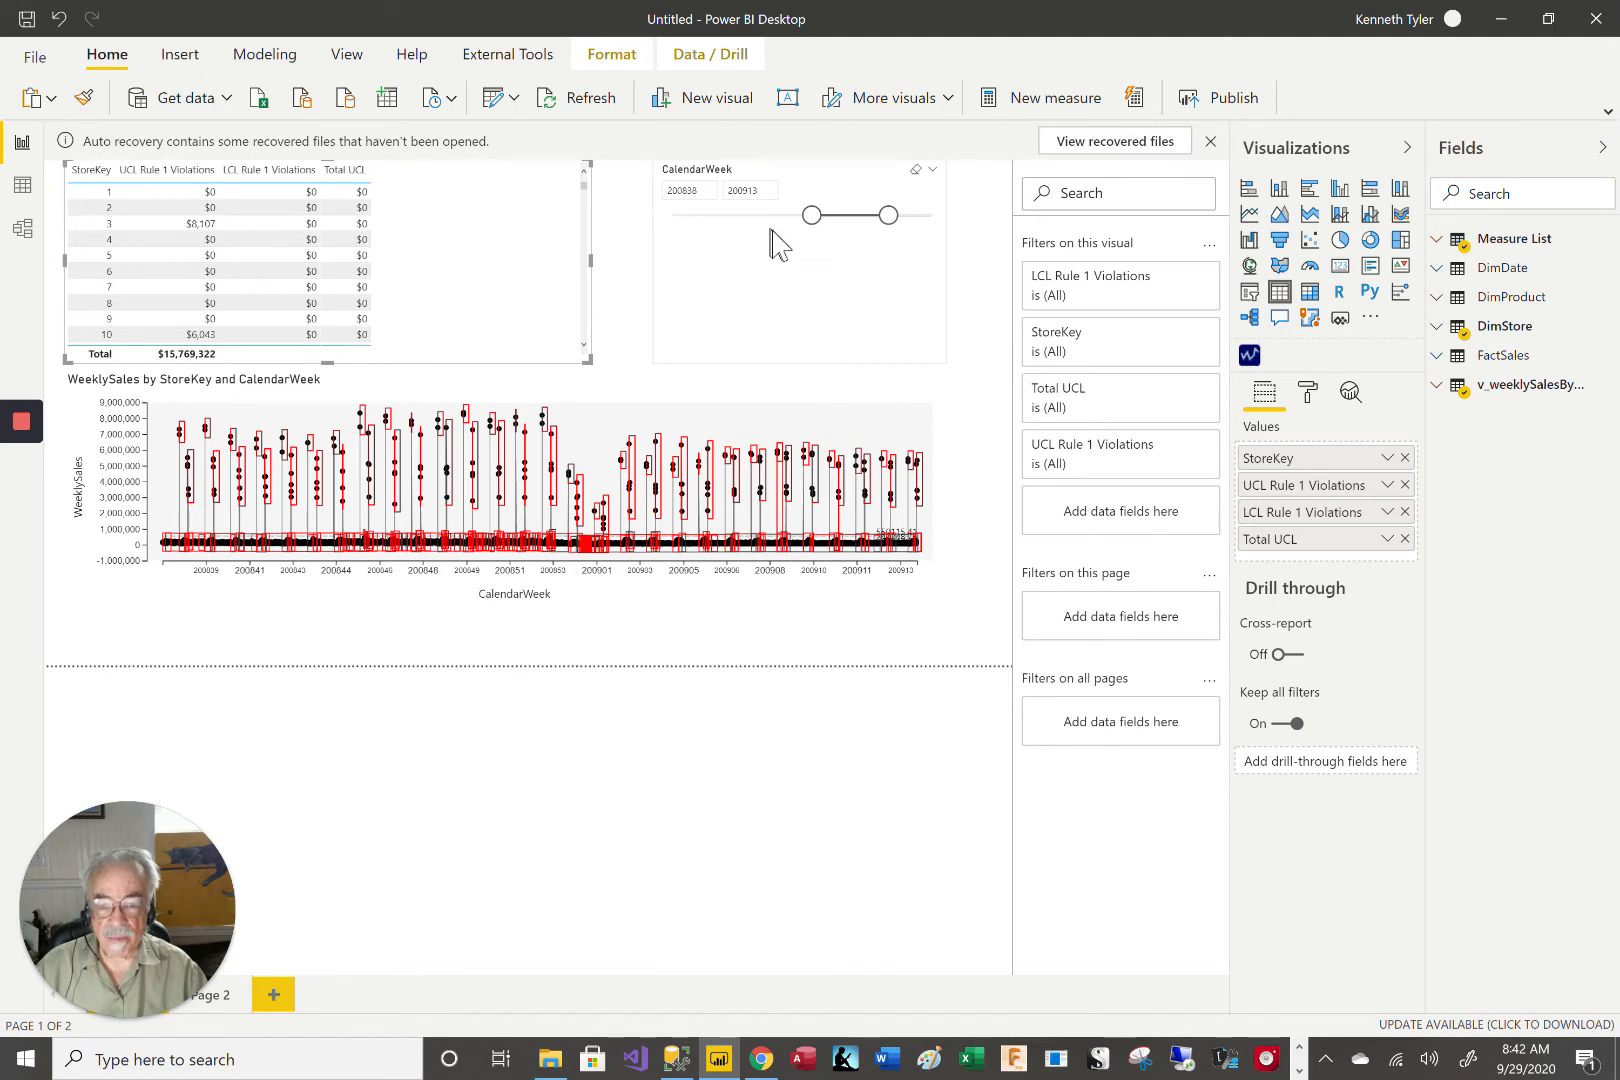
pyautogui.click(811, 222)
pyautogui.moveTo(811, 226); pyautogui.dragTo(936, 227)
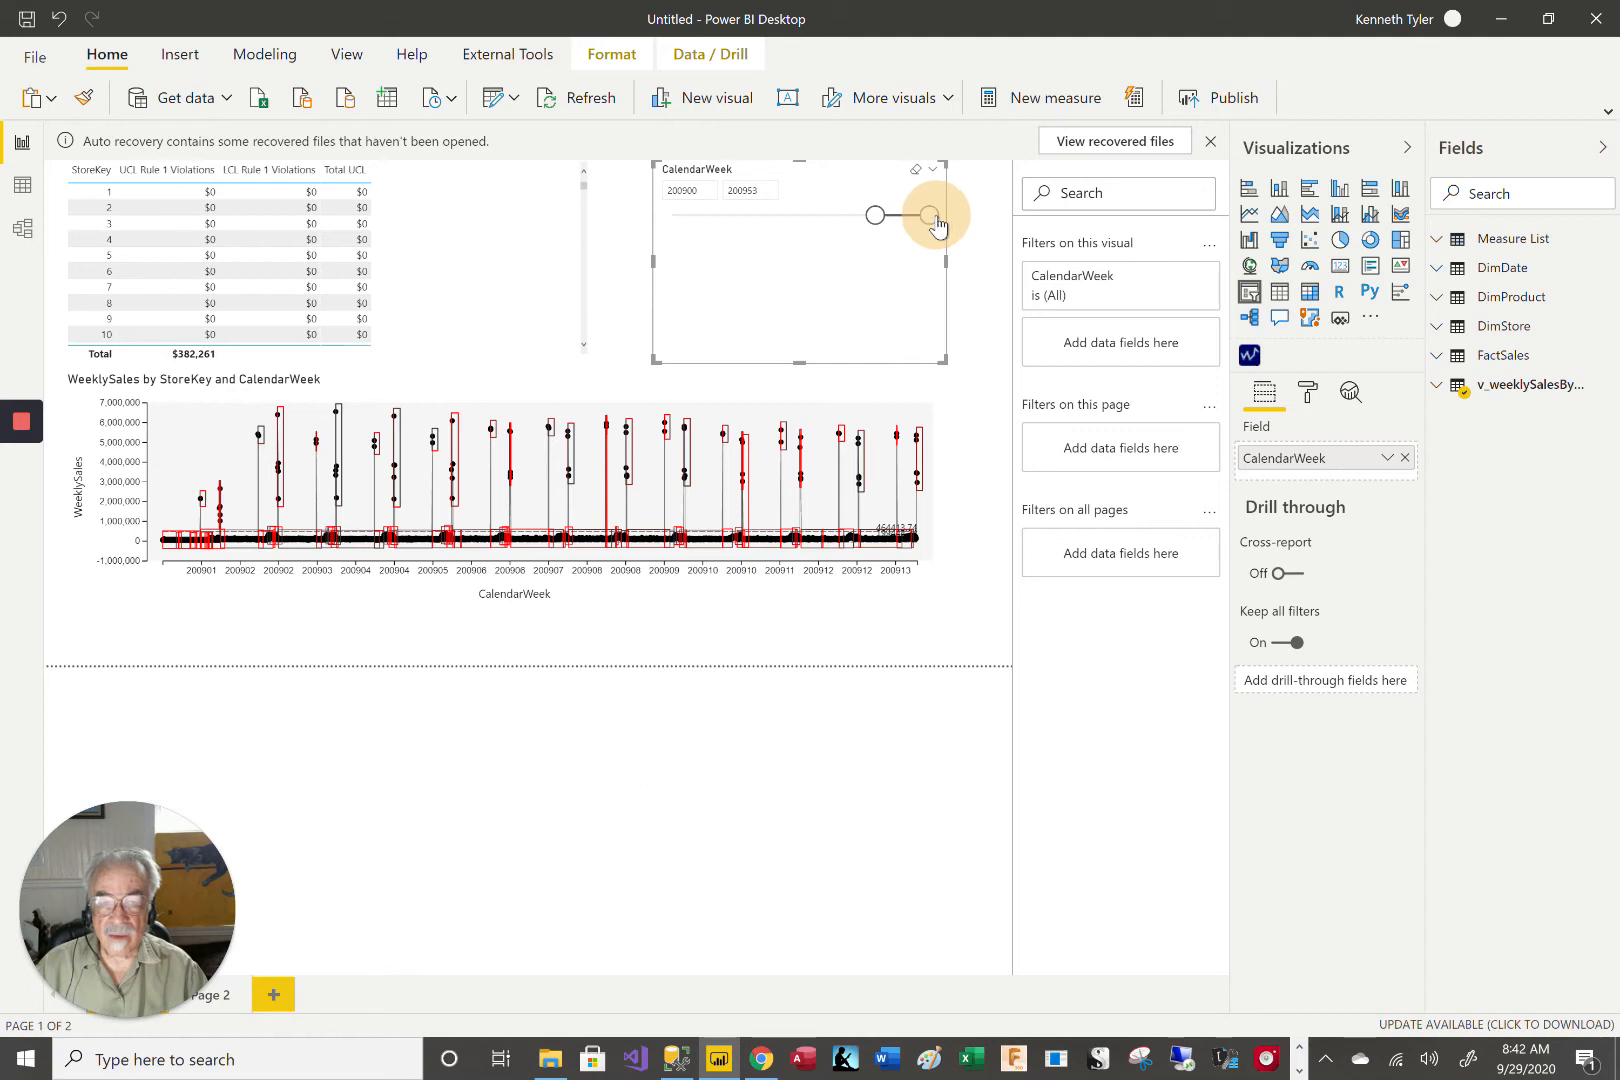
pyautogui.moveTo(936, 225); pyautogui.dragTo(932, 228)
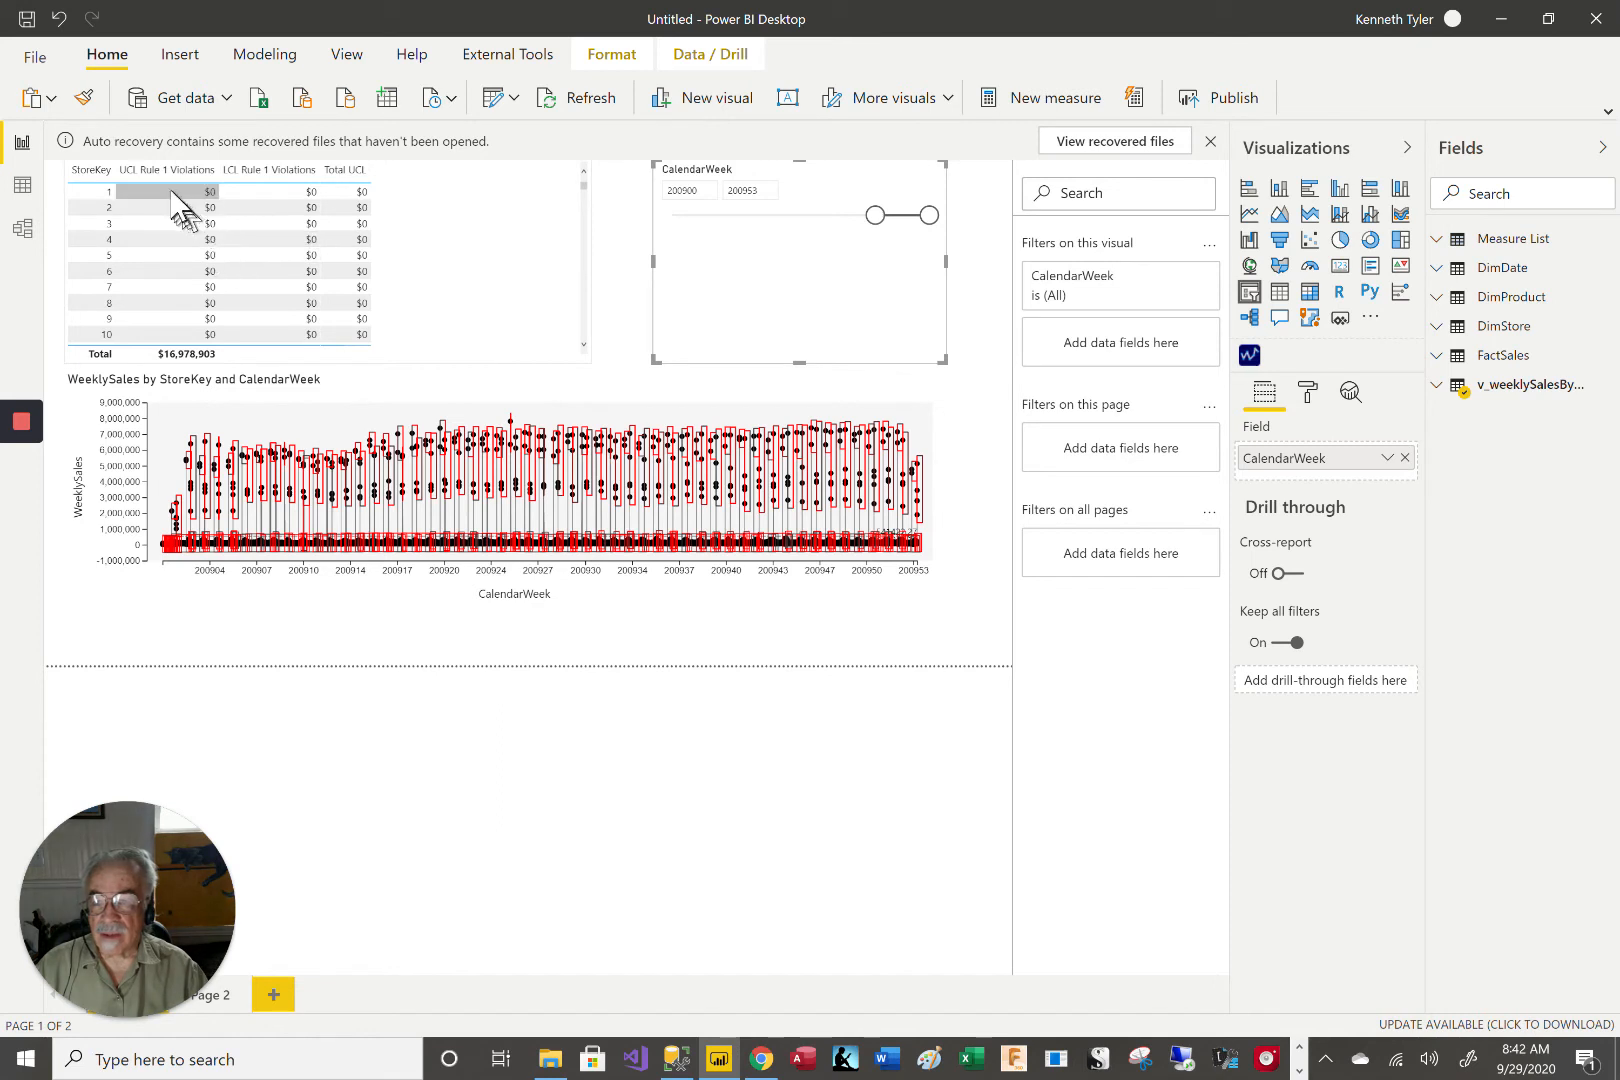
pyautogui.click(210, 185)
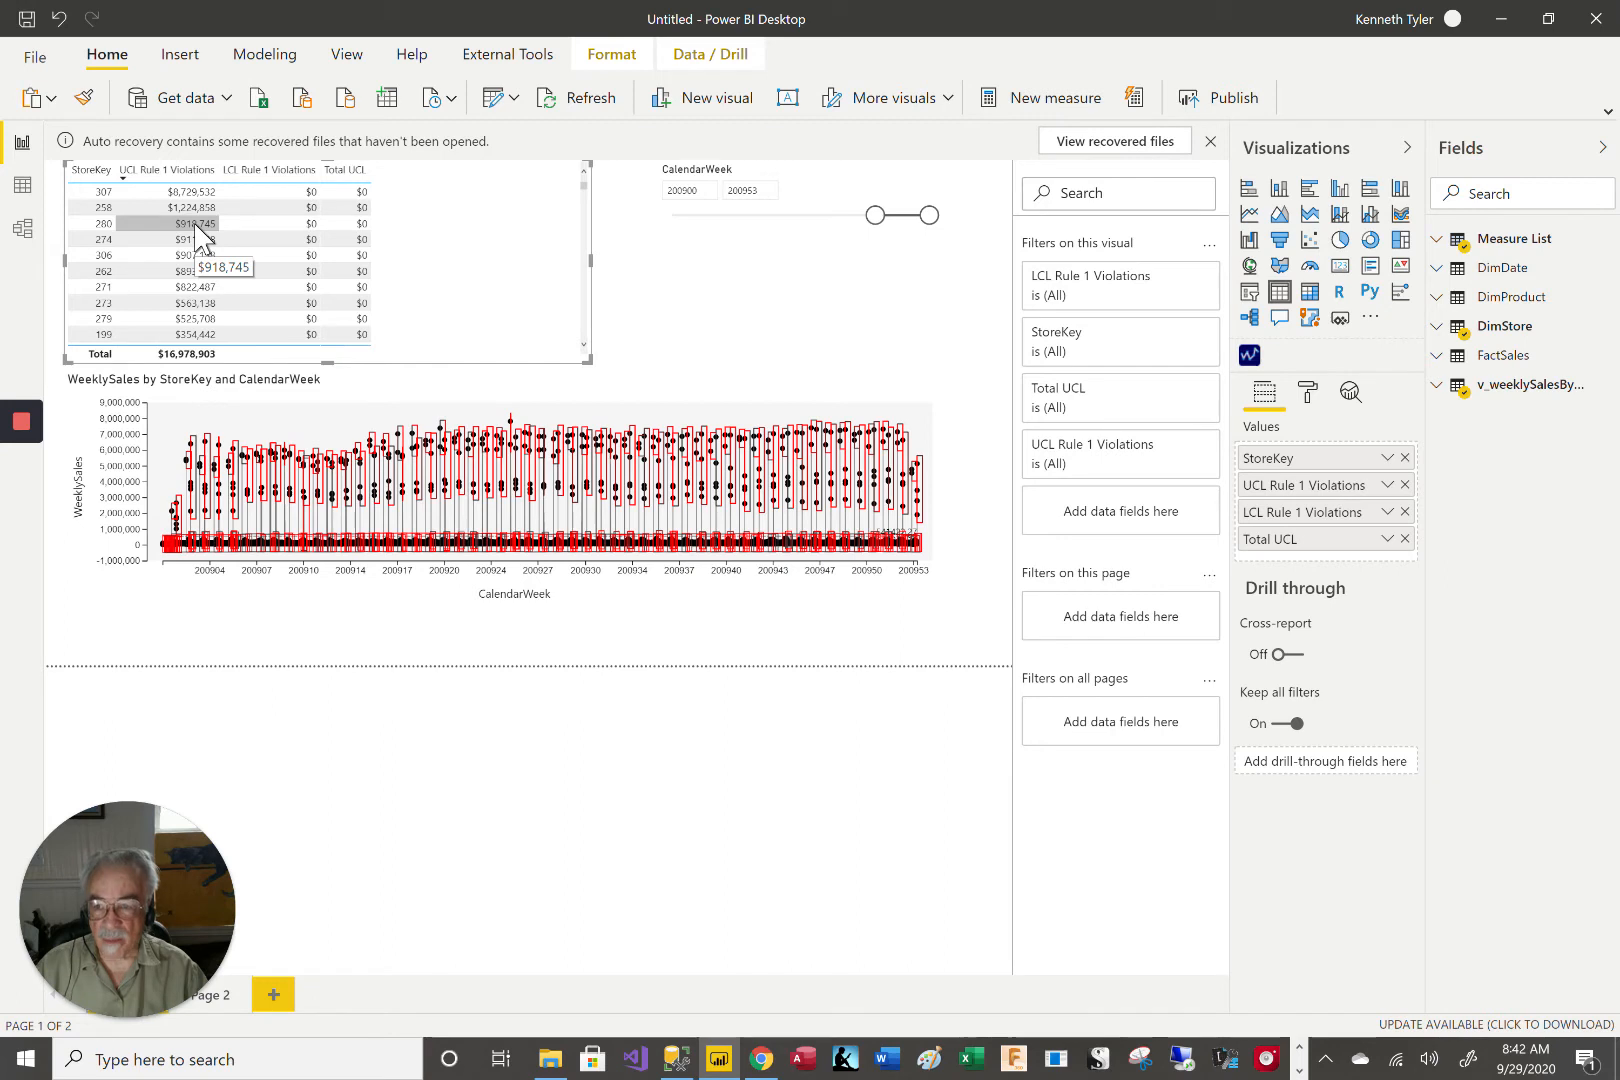
# - Examine the WeeklySales control chart for stores 307, 258, 280, 274 and 306 one after another
pyautogui.click(96, 191)
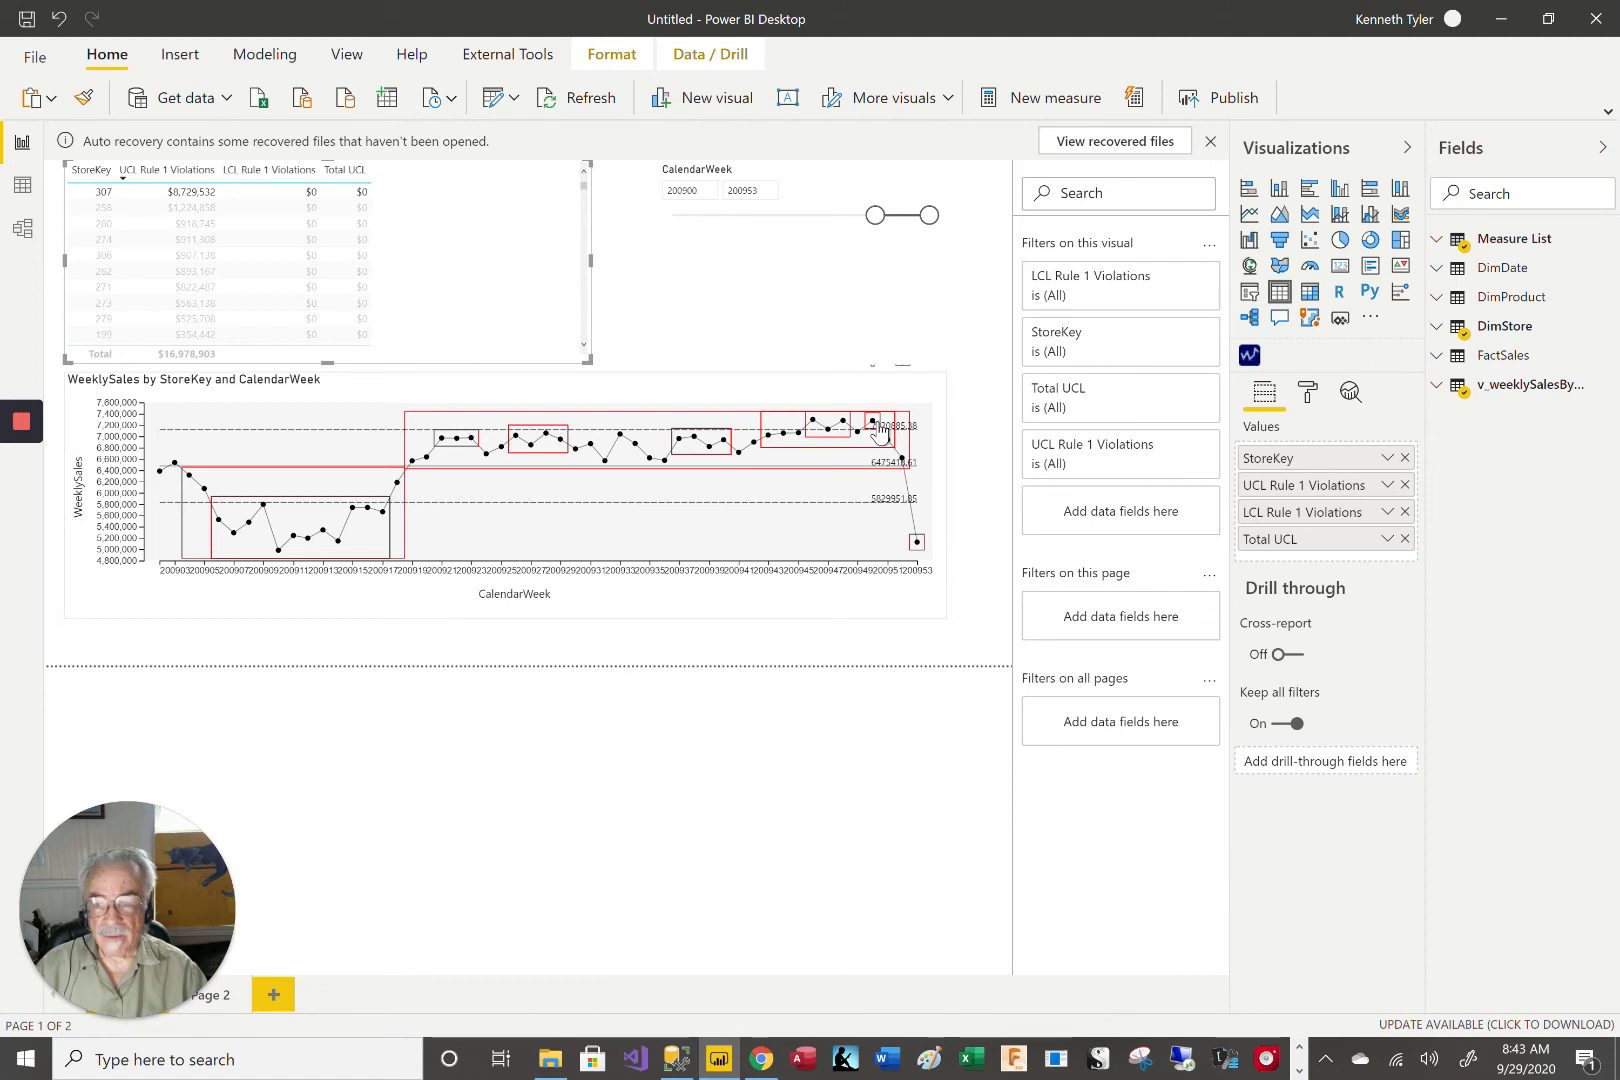
pyautogui.click(94, 209)
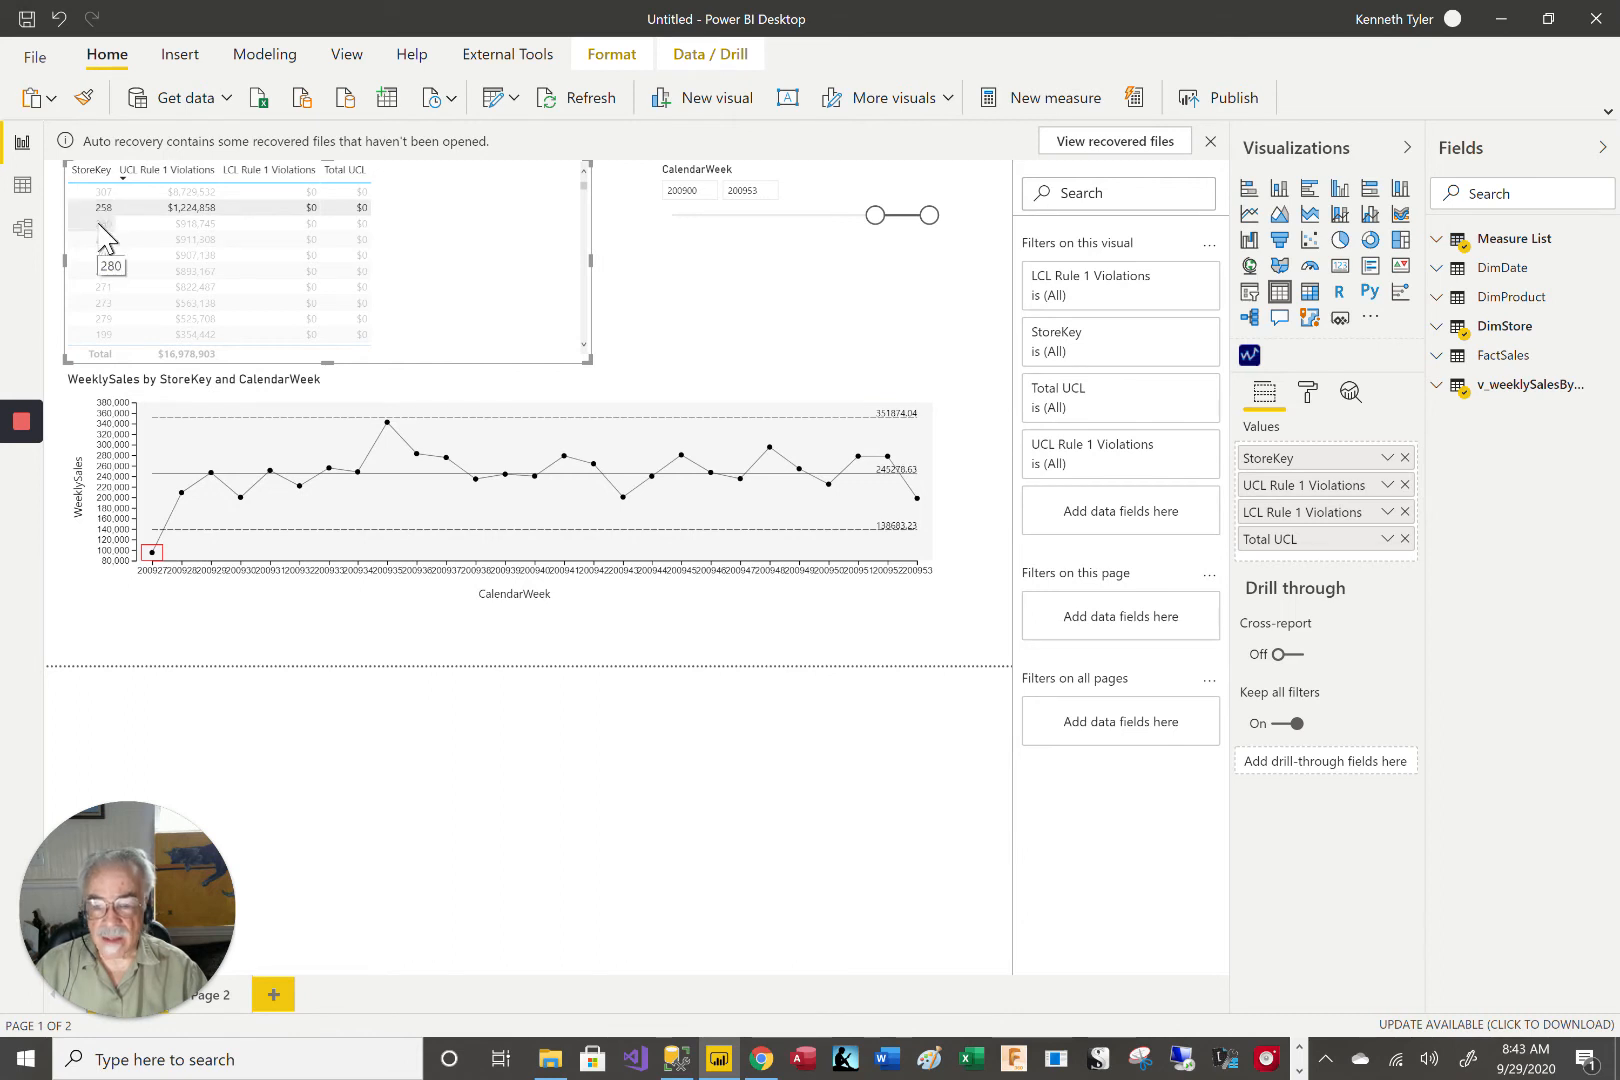
pyautogui.click(99, 224)
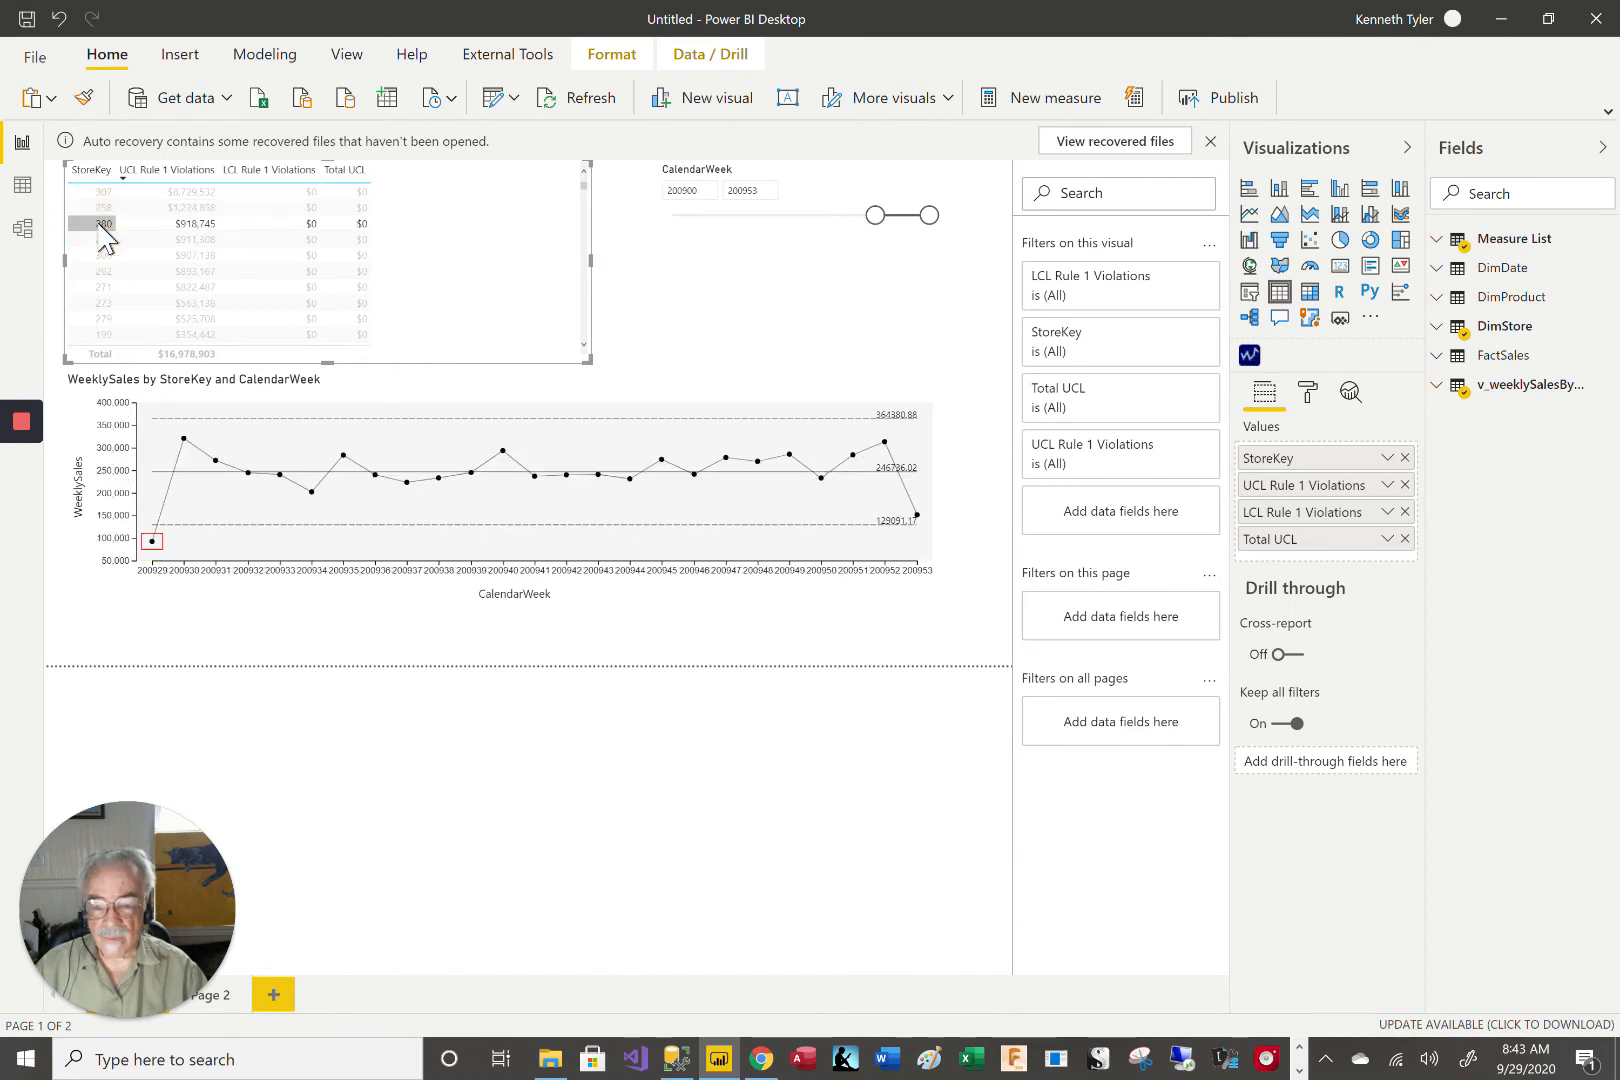
pyautogui.click(108, 239)
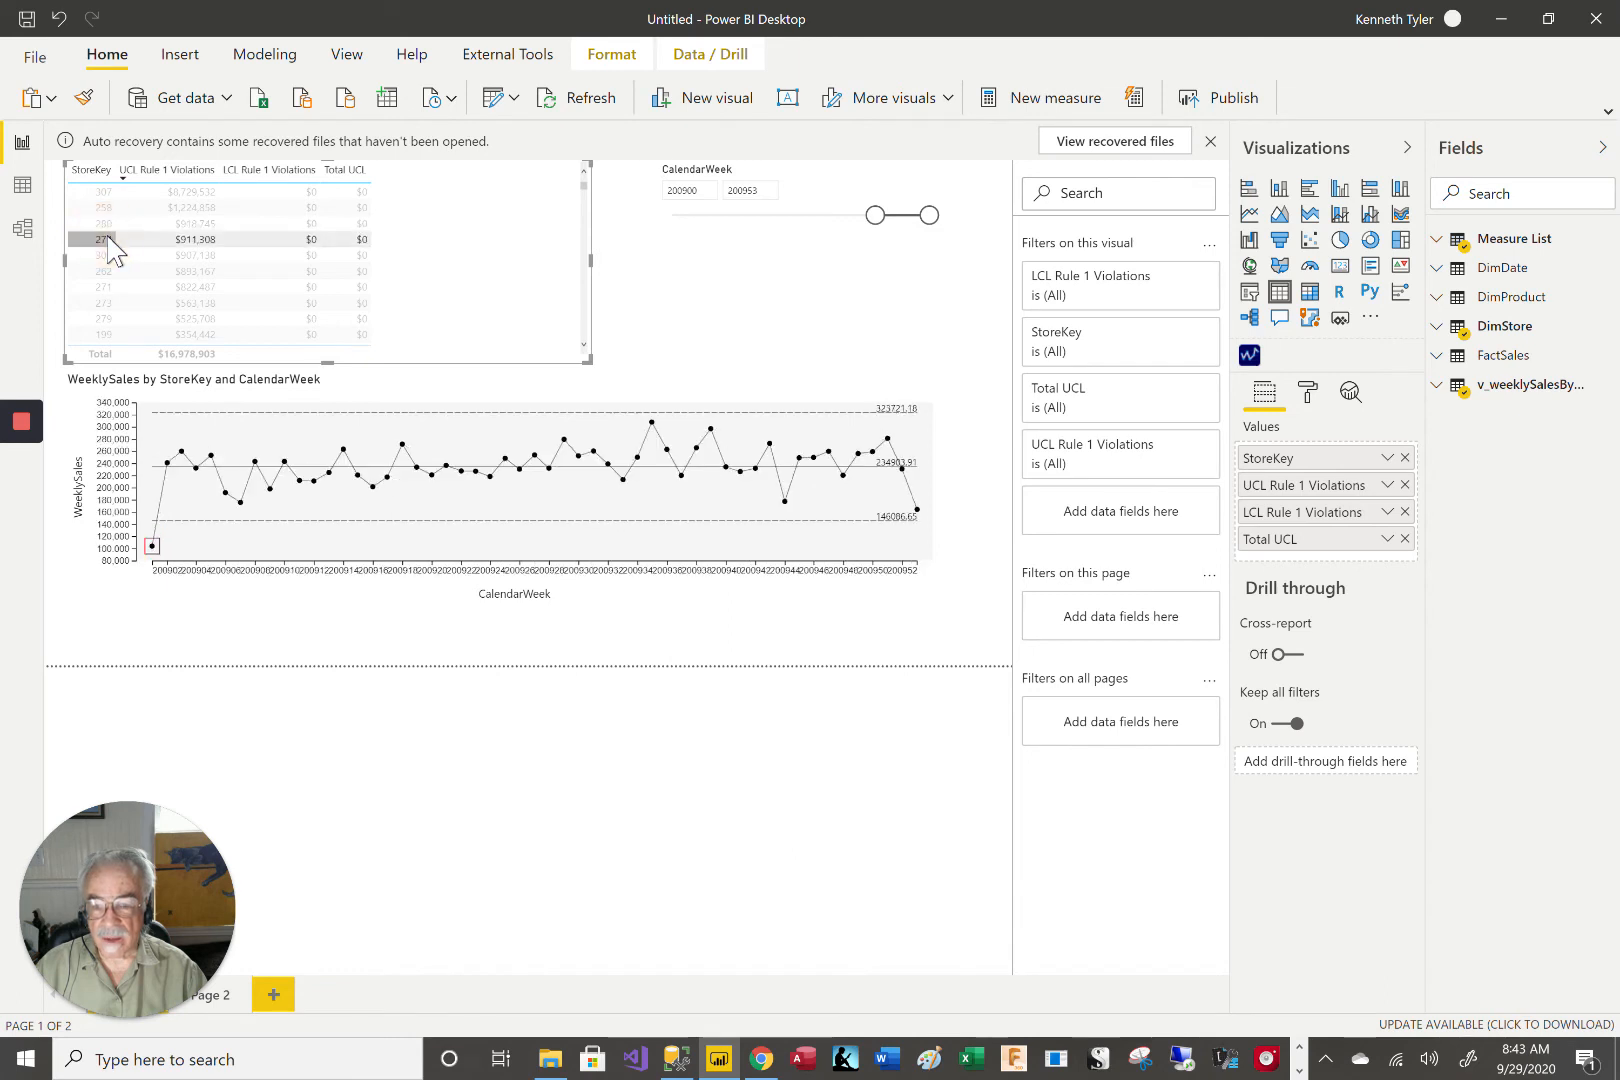
pyautogui.click(103, 256)
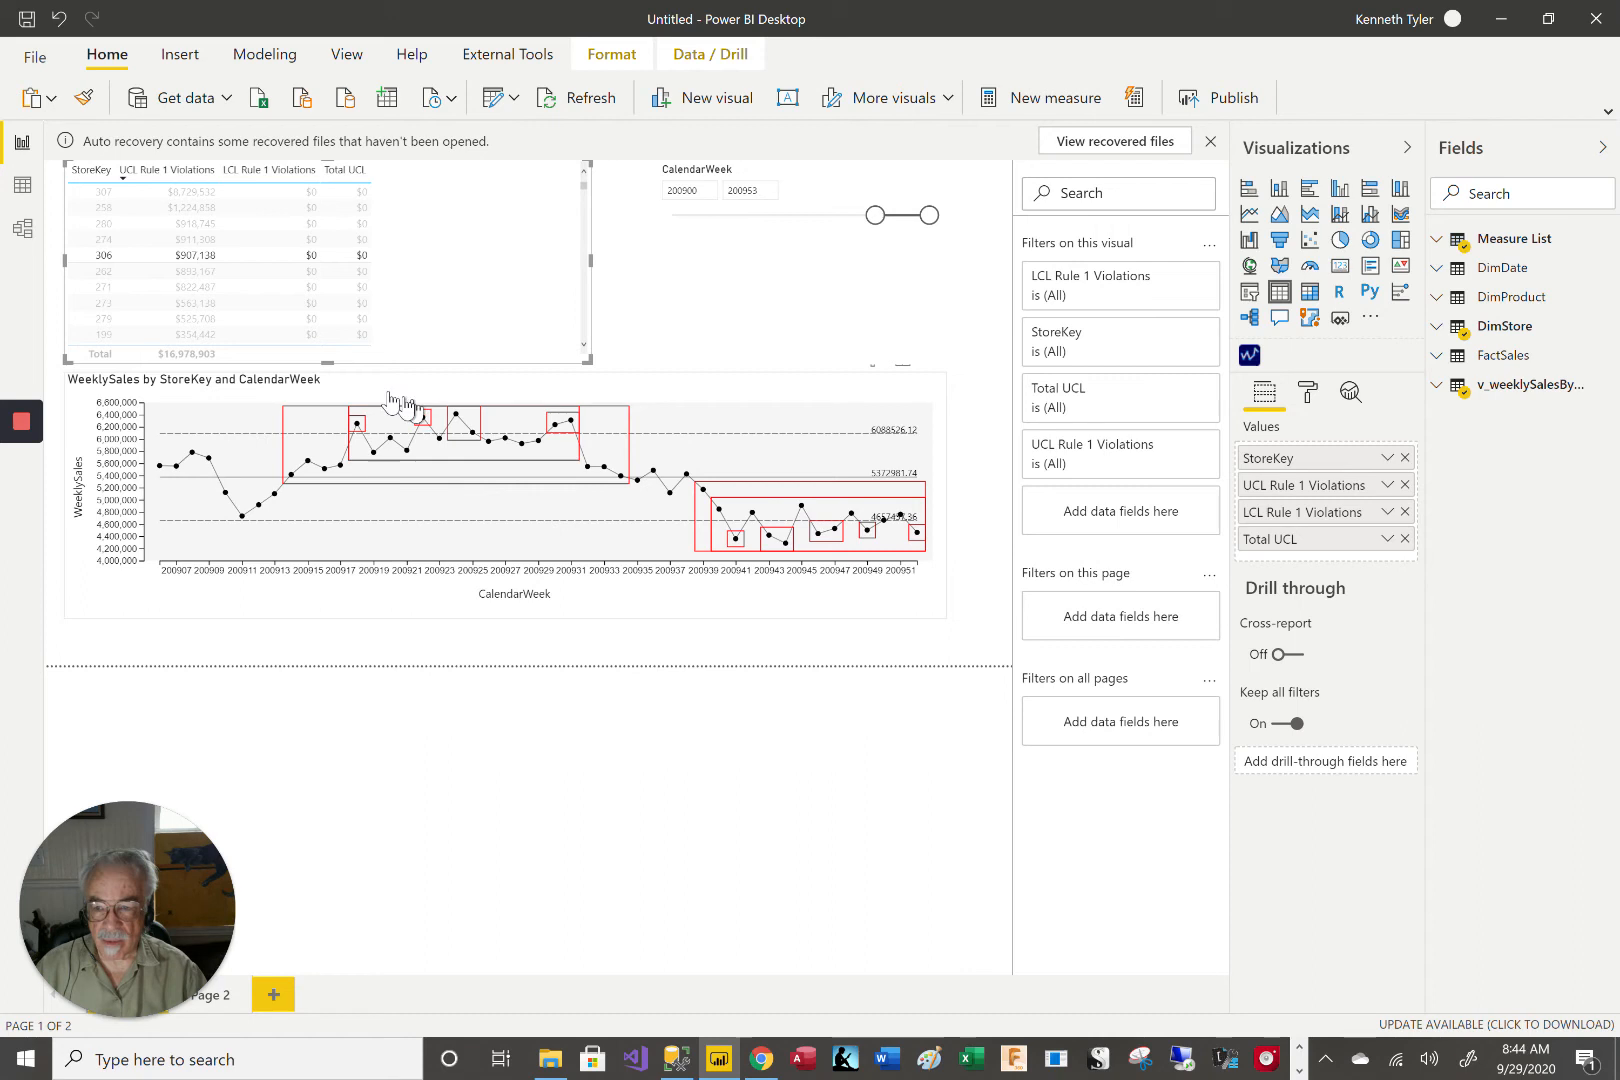
# - Examine the WeeklySales control chart filtered in turn to stores 262, 271, 273, 279 and 199
pyautogui.click(102, 272)
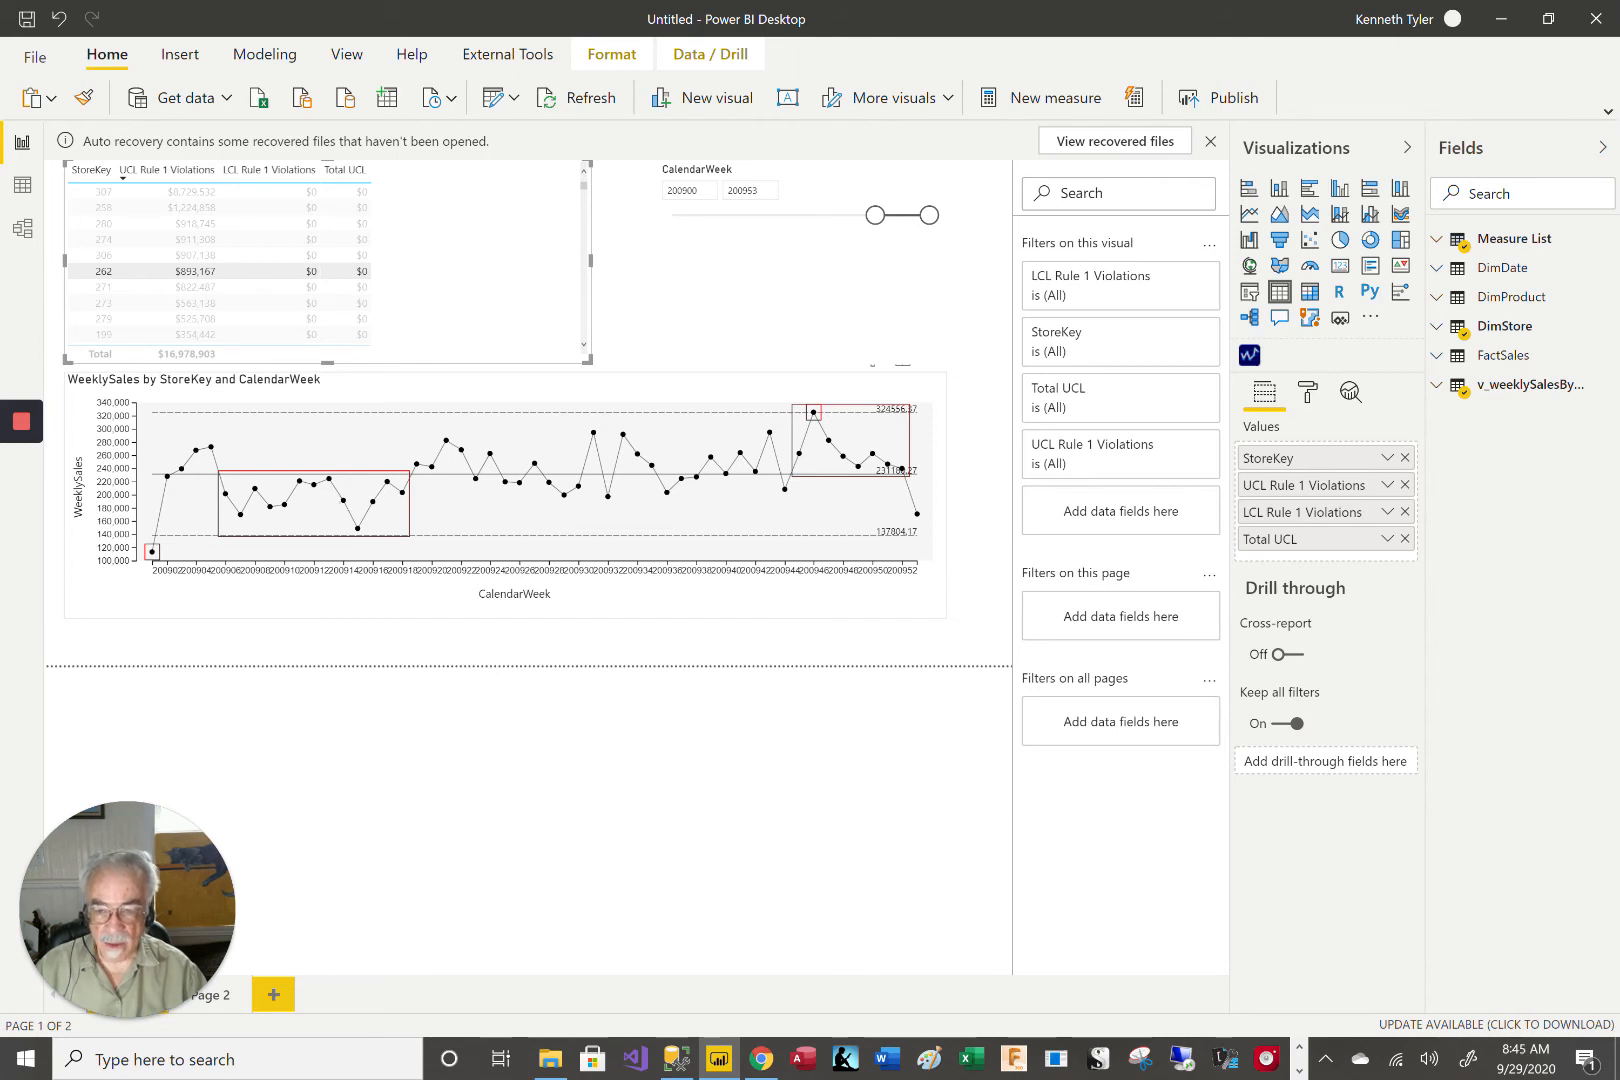
pyautogui.click(106, 287)
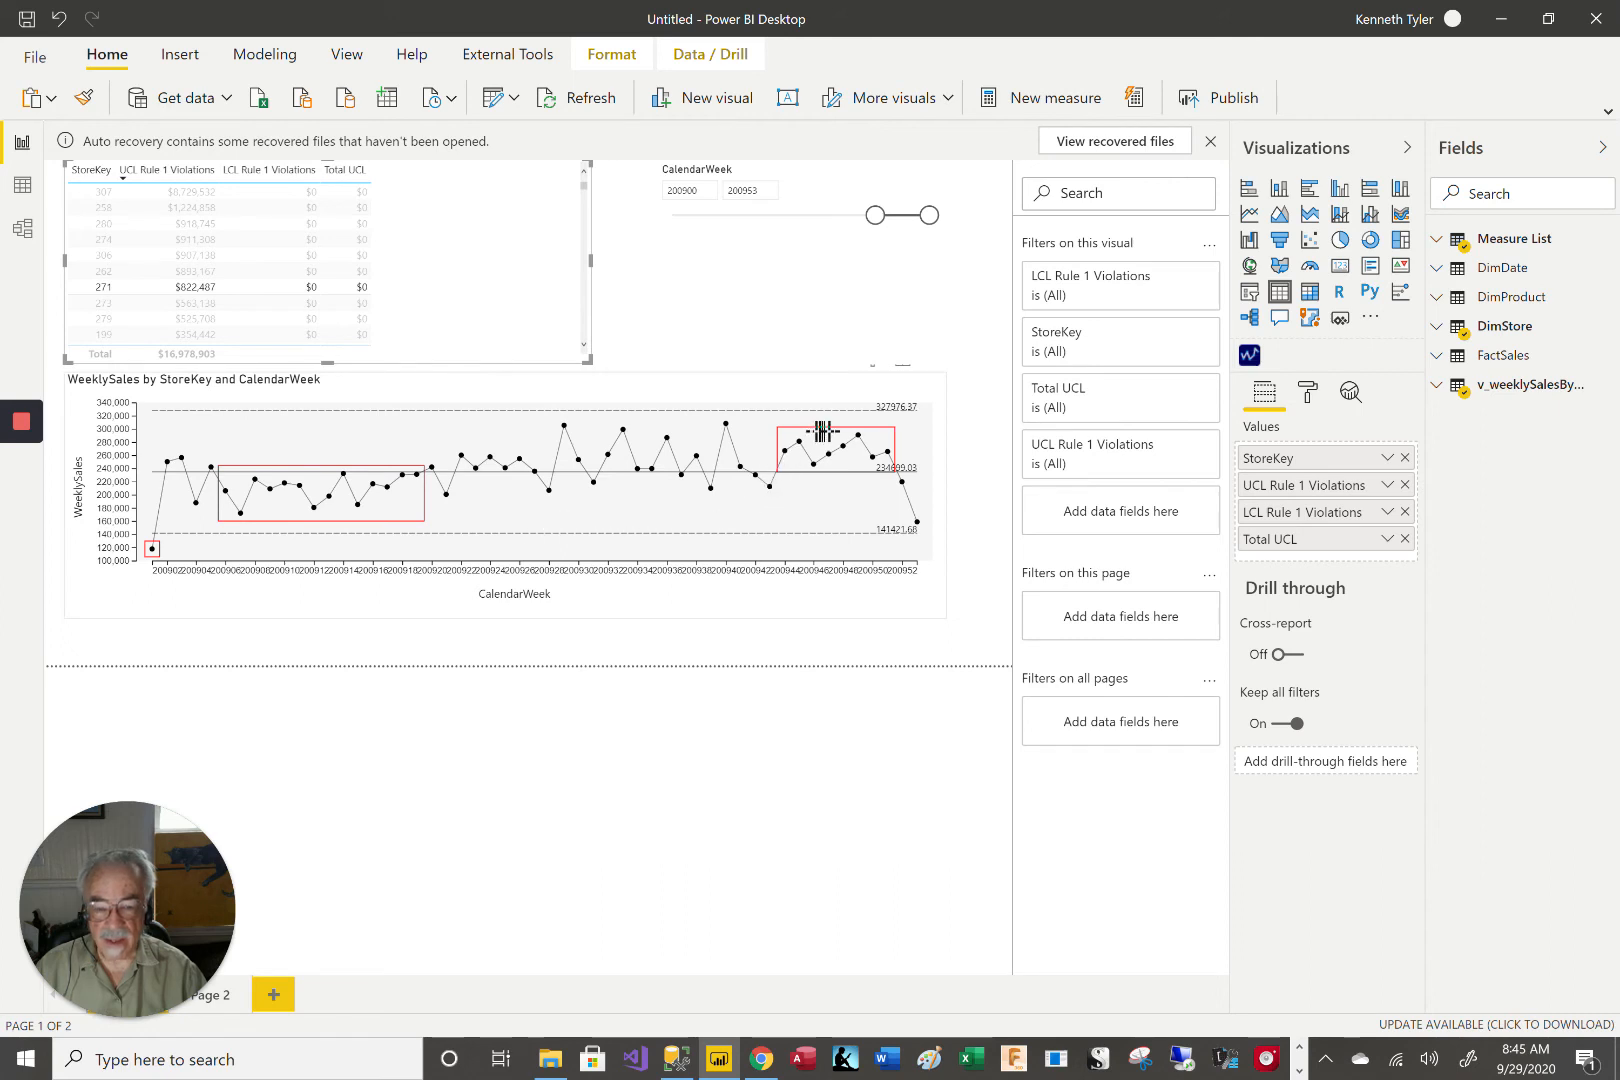
pyautogui.moveTo(862, 443)
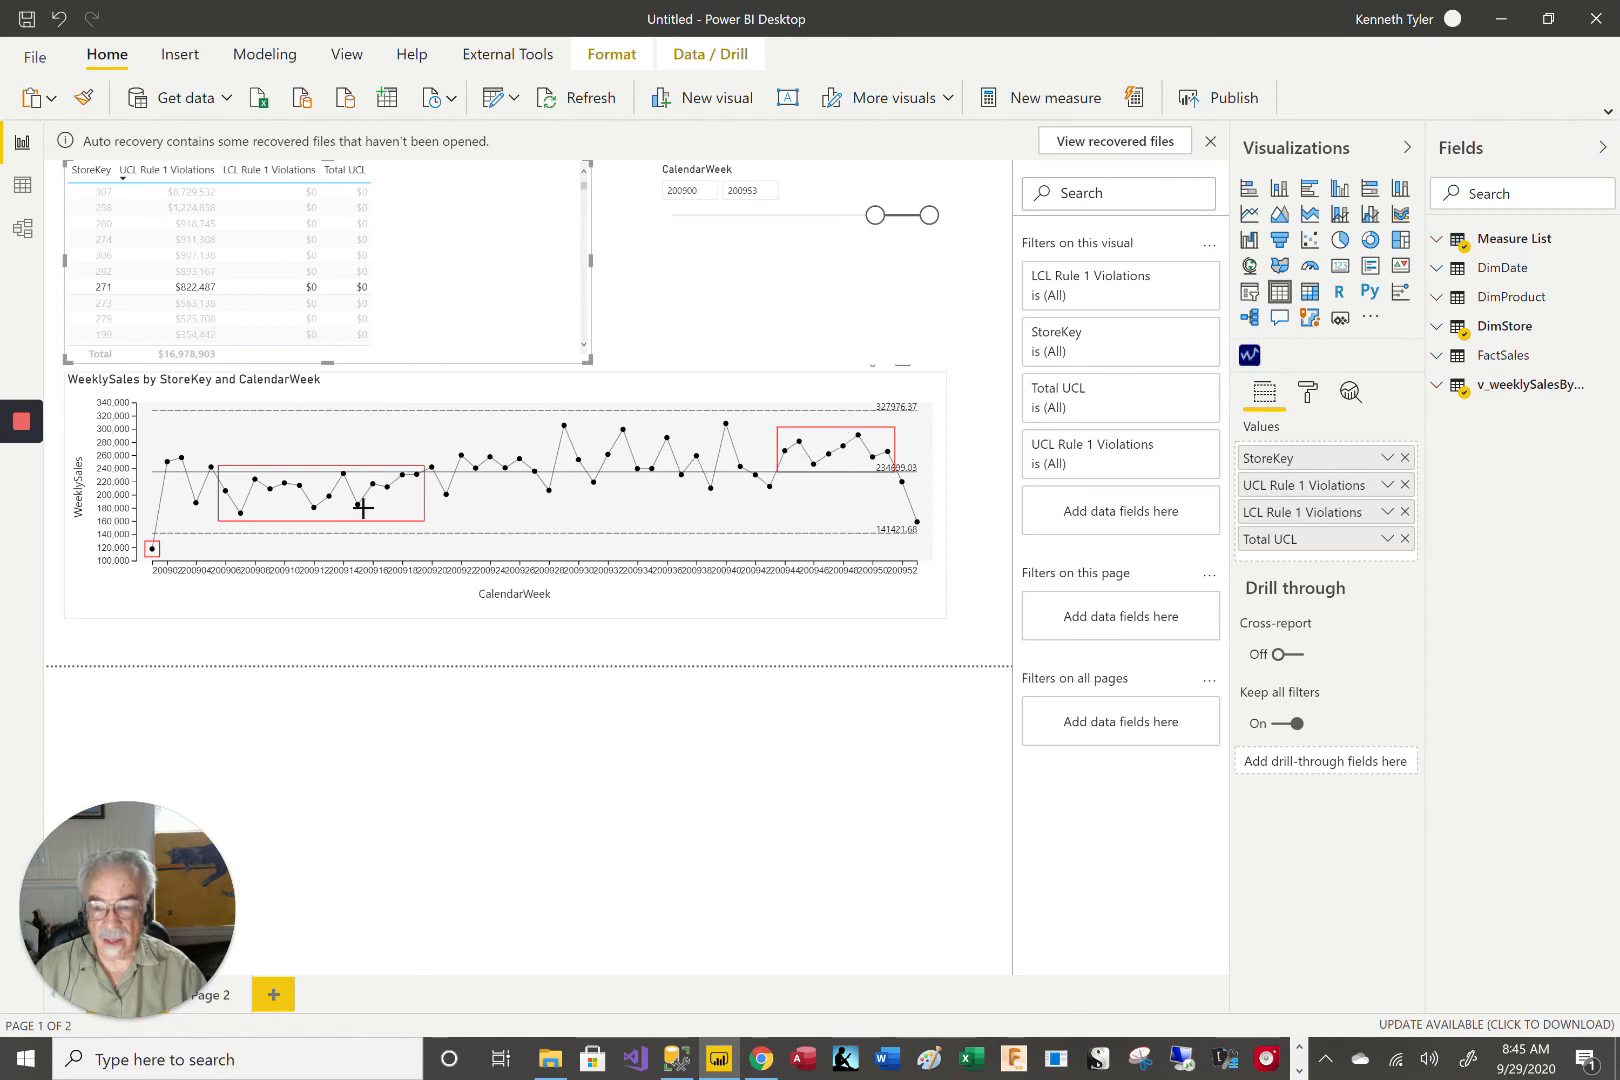
pyautogui.click(100, 303)
pyautogui.click(127, 318)
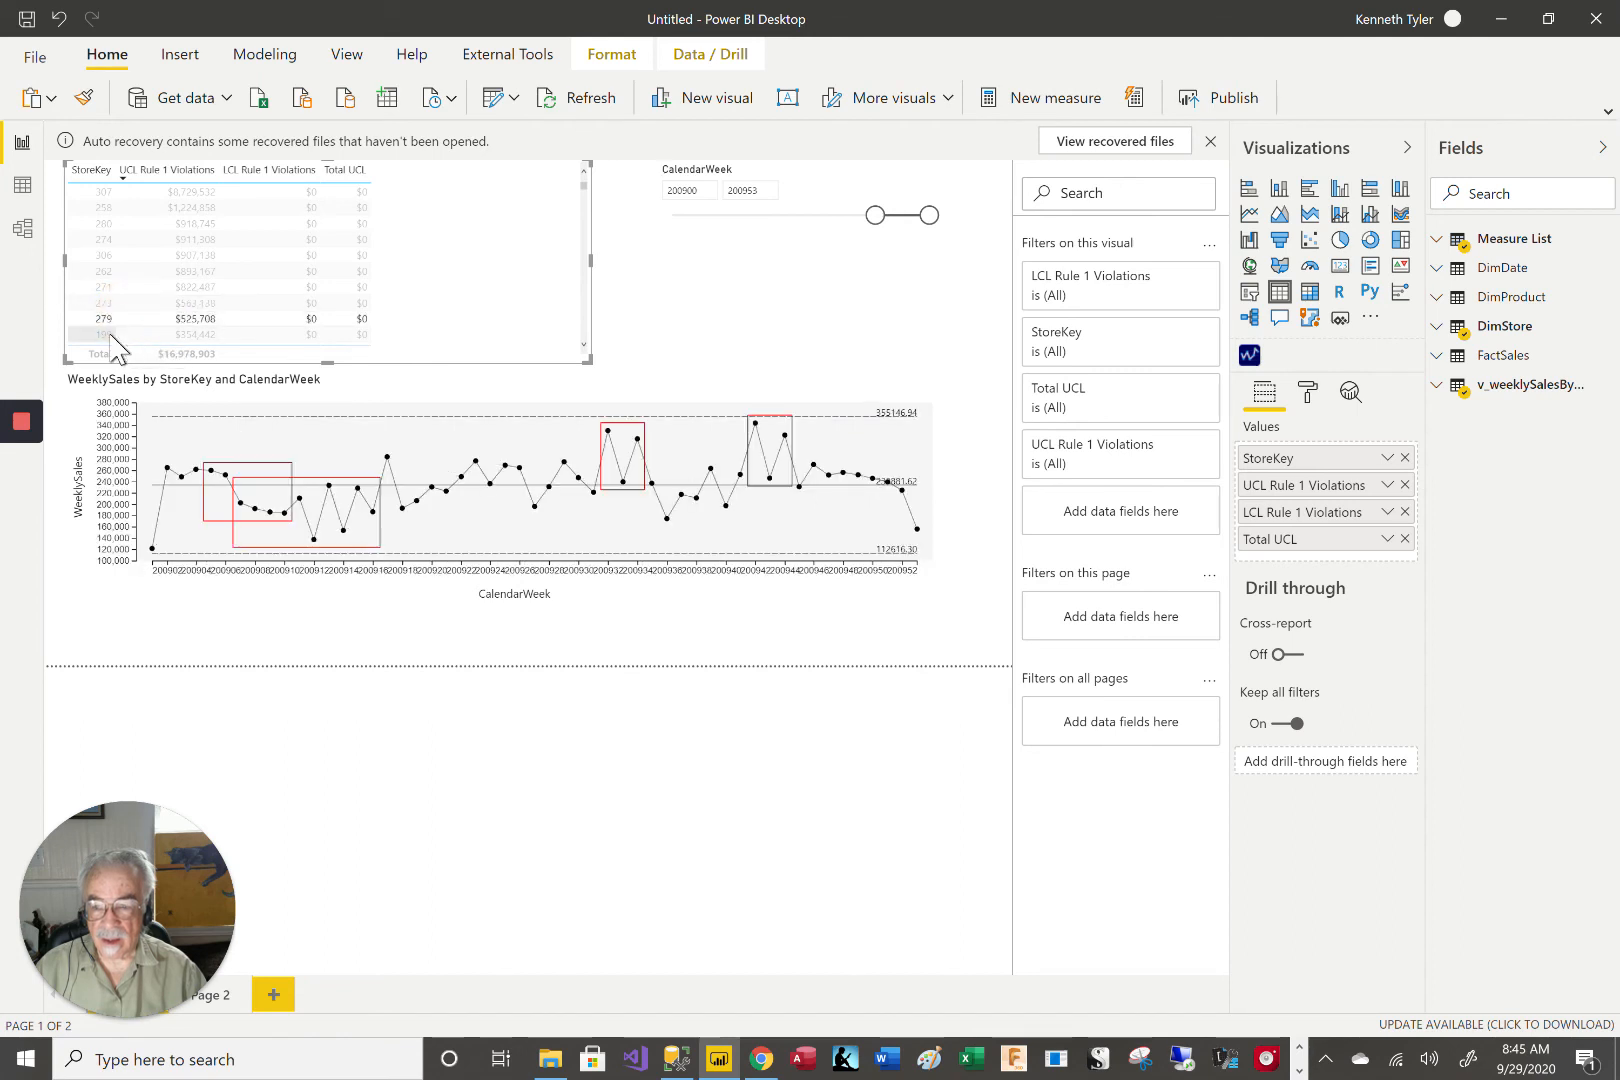
pyautogui.click(111, 335)
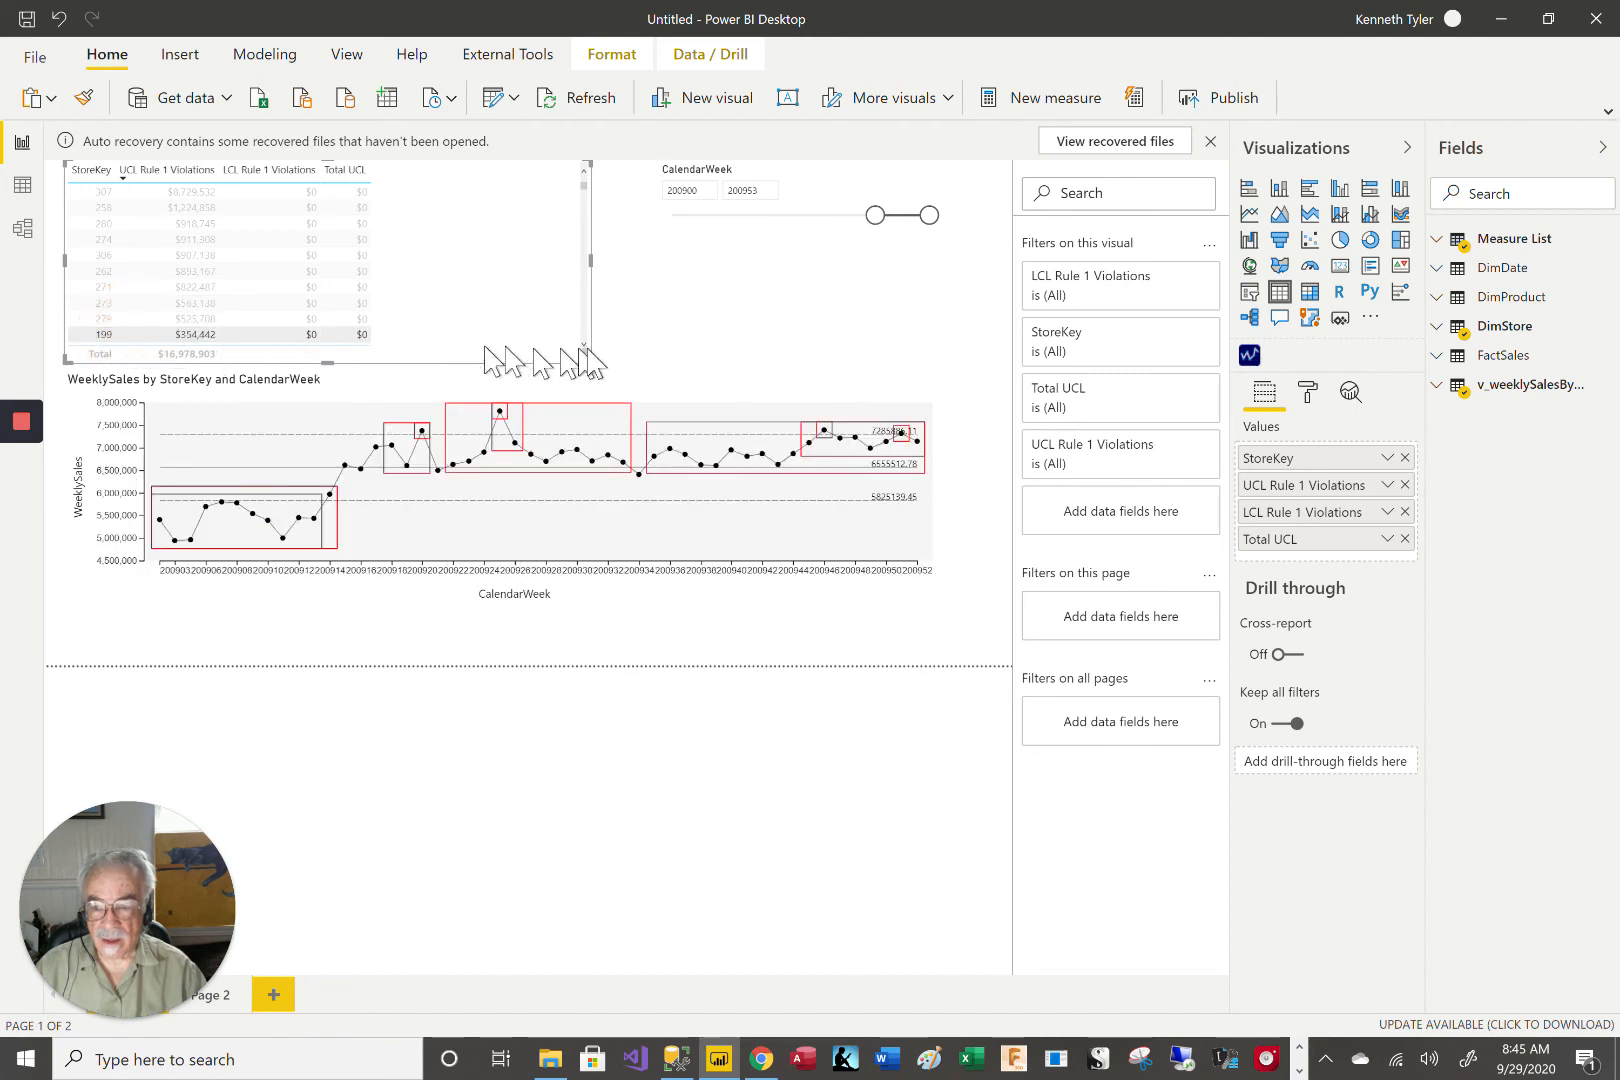
# - Compare the WeeklySales control charts of stores 261, 299 and 228 further down the violations table
pyautogui.scroll(-3, 582, 349)
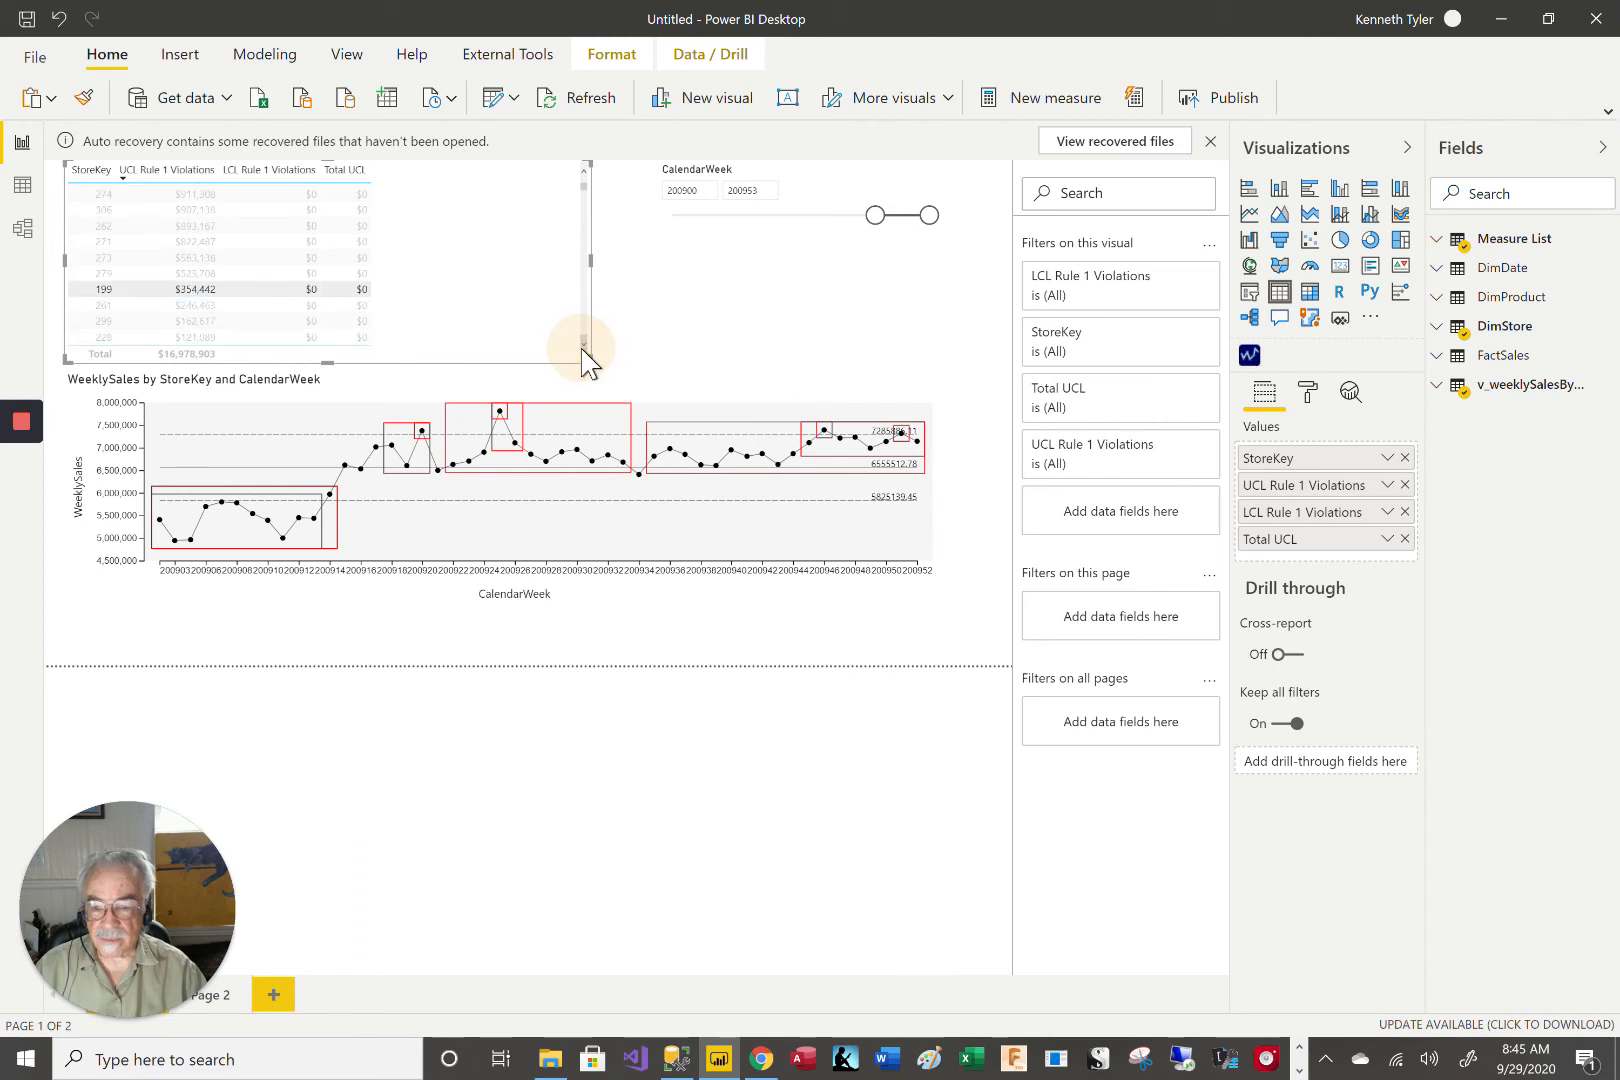
pyautogui.click(104, 305)
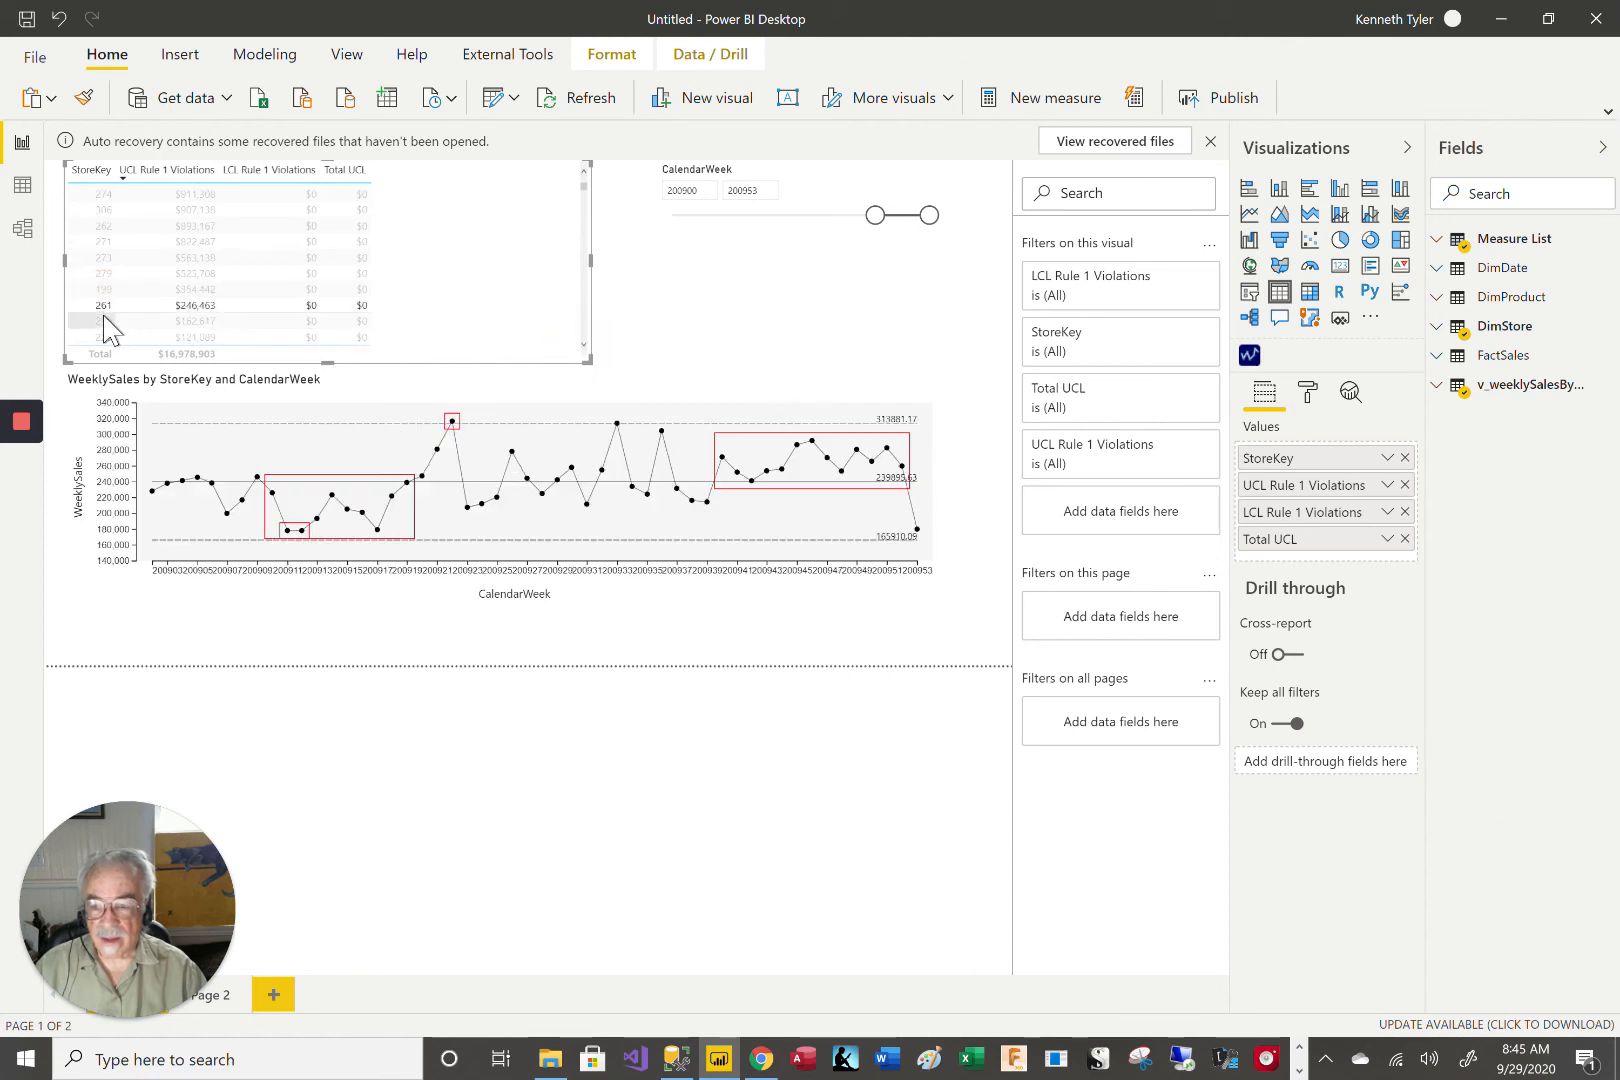
pyautogui.click(104, 320)
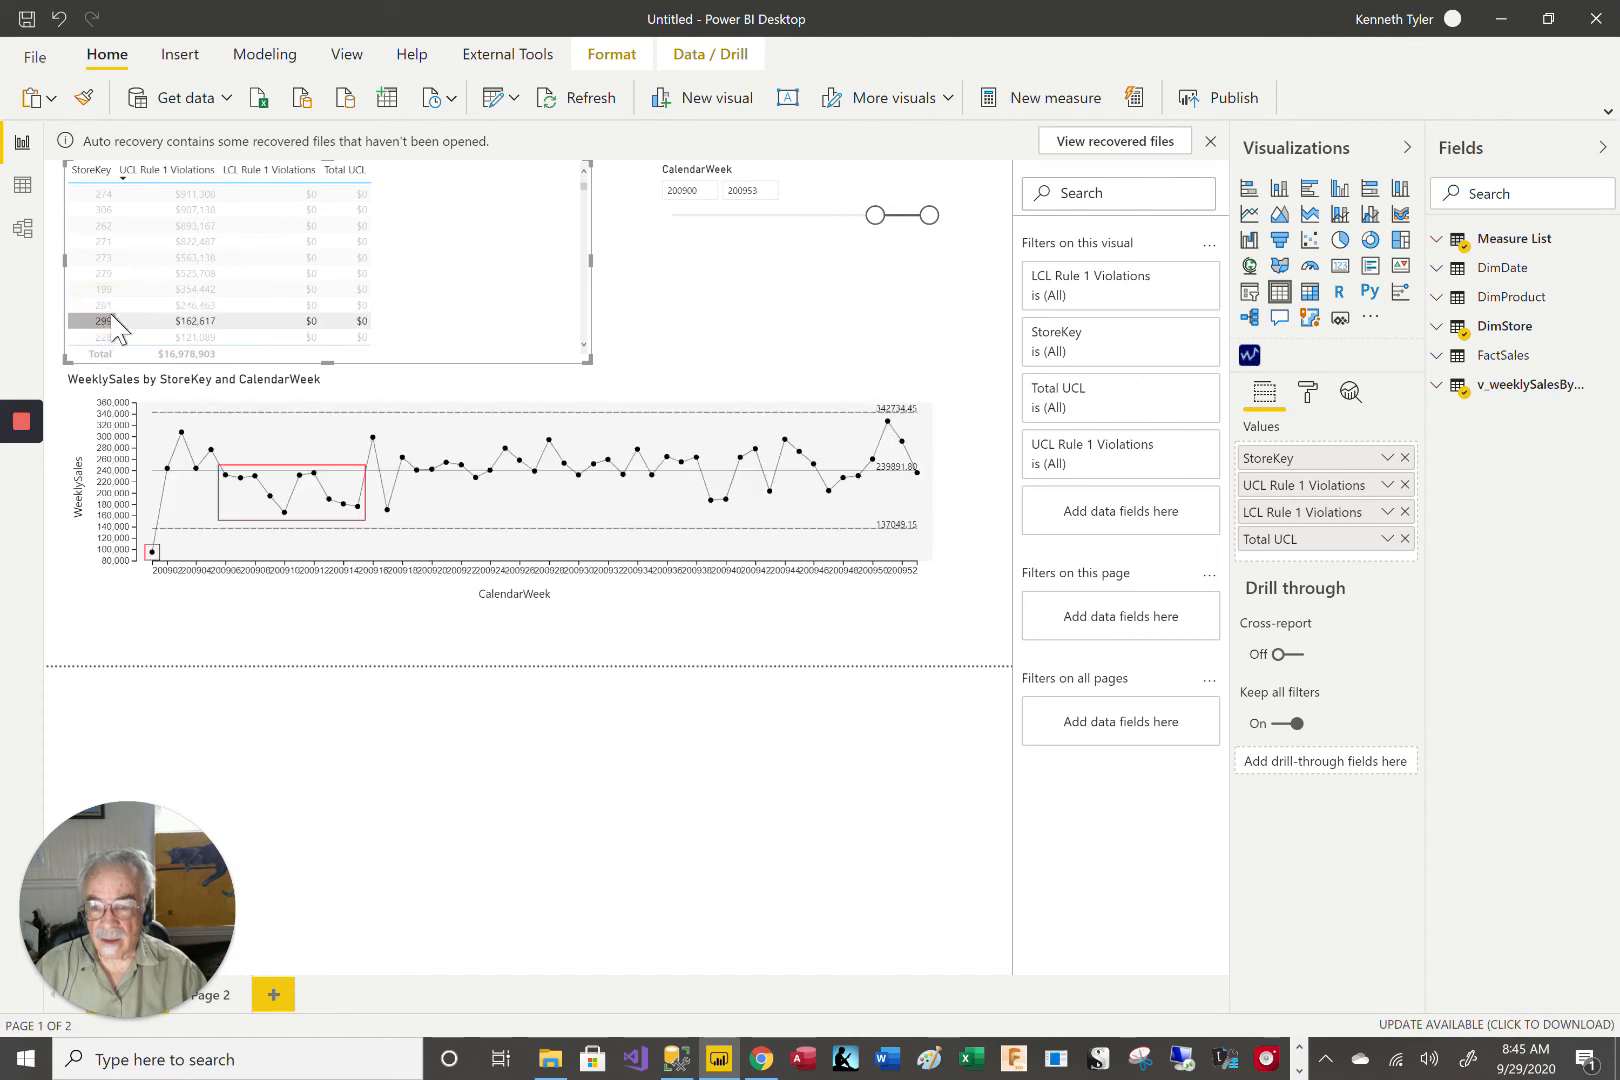
pyautogui.click(110, 335)
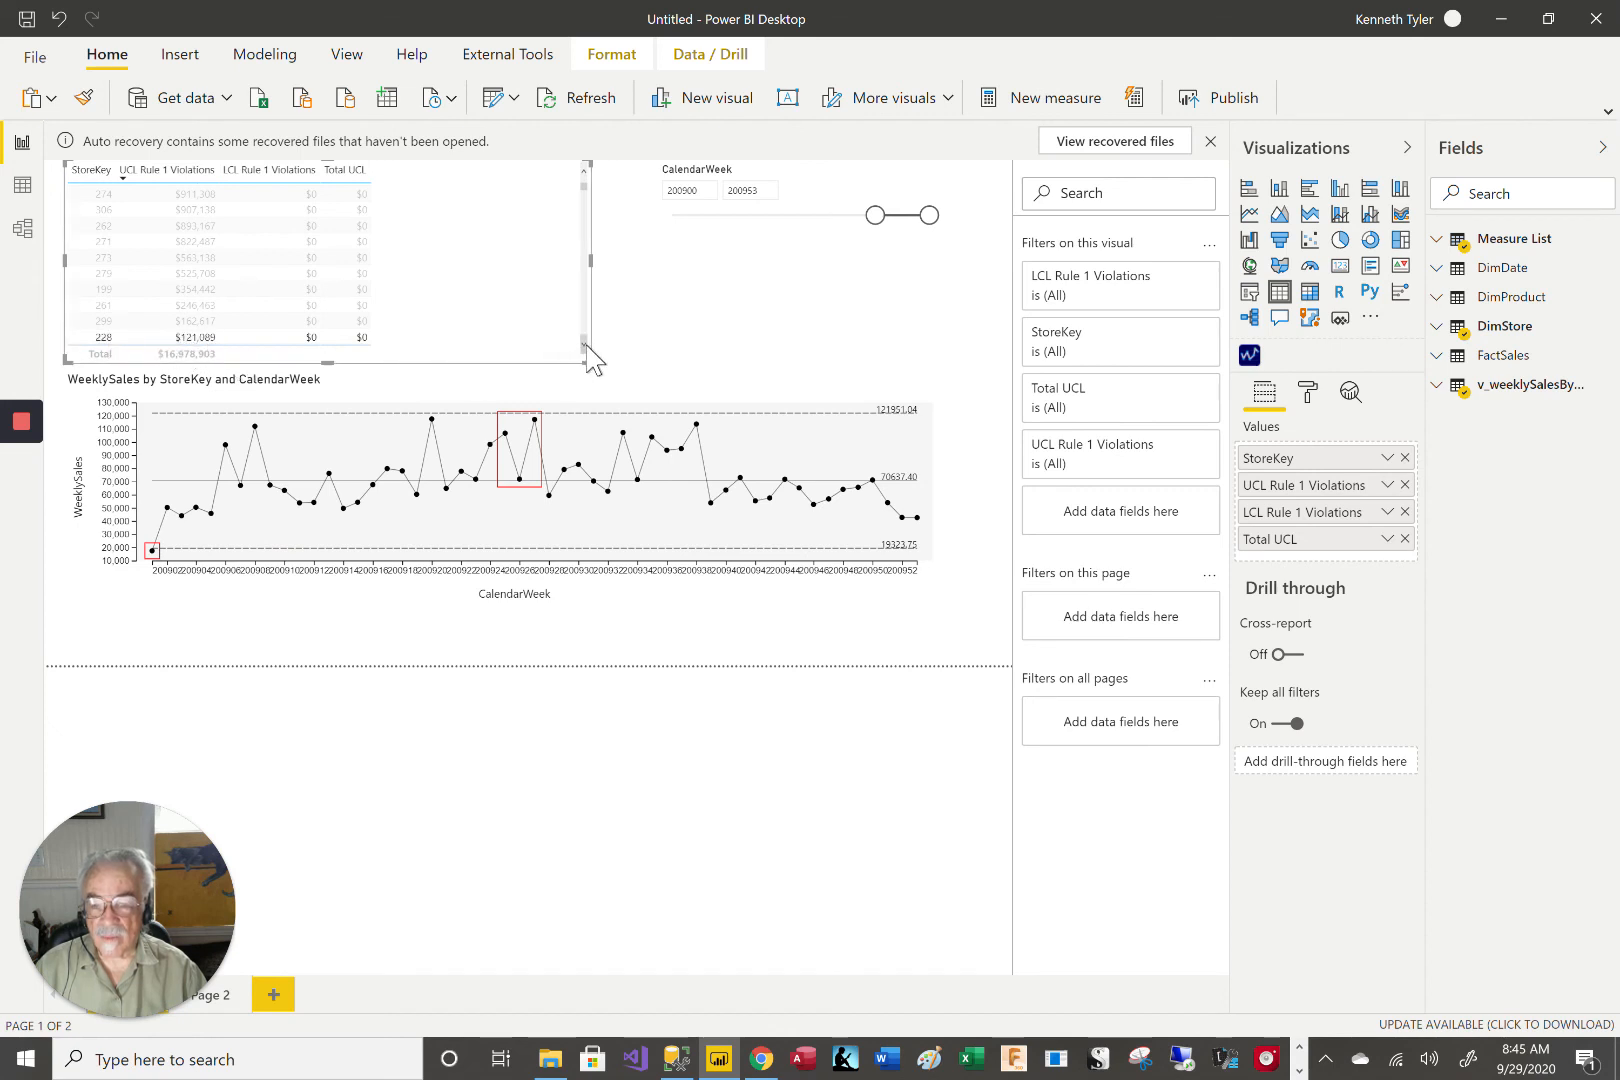
# - Inspect the WeeklySales control chart for each of stores 270, 65, 90 and 277
pyautogui.scroll(-3, 585, 348)
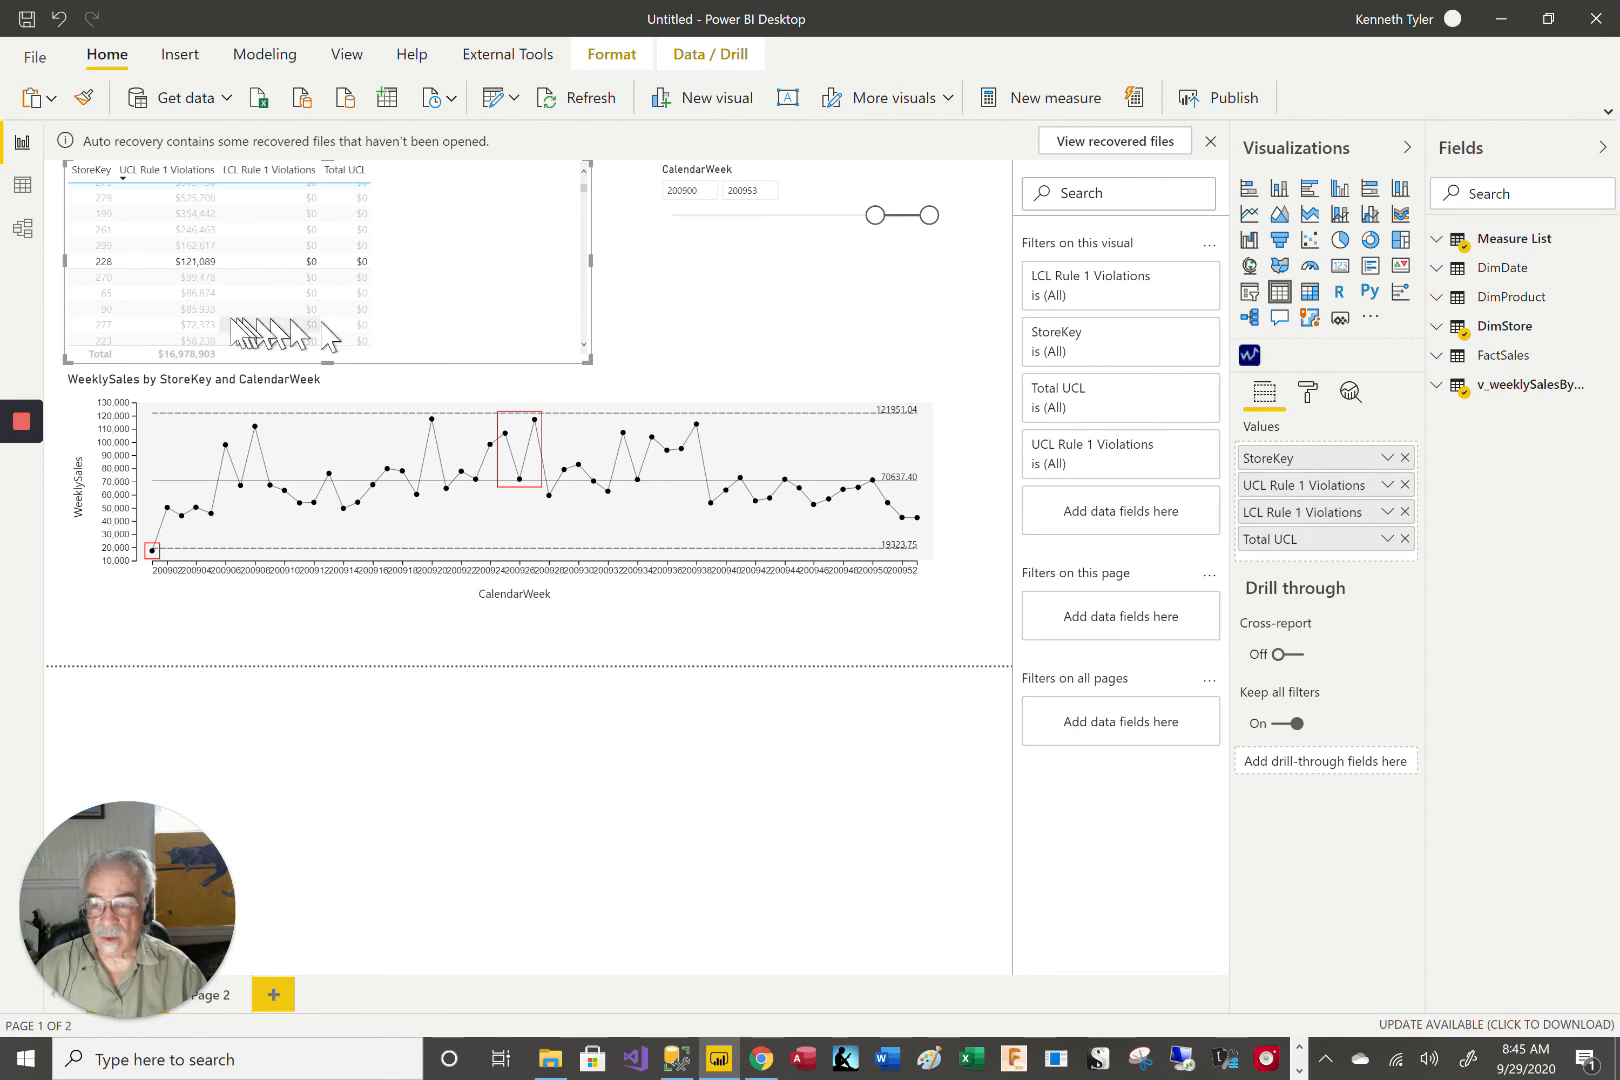
pyautogui.click(104, 278)
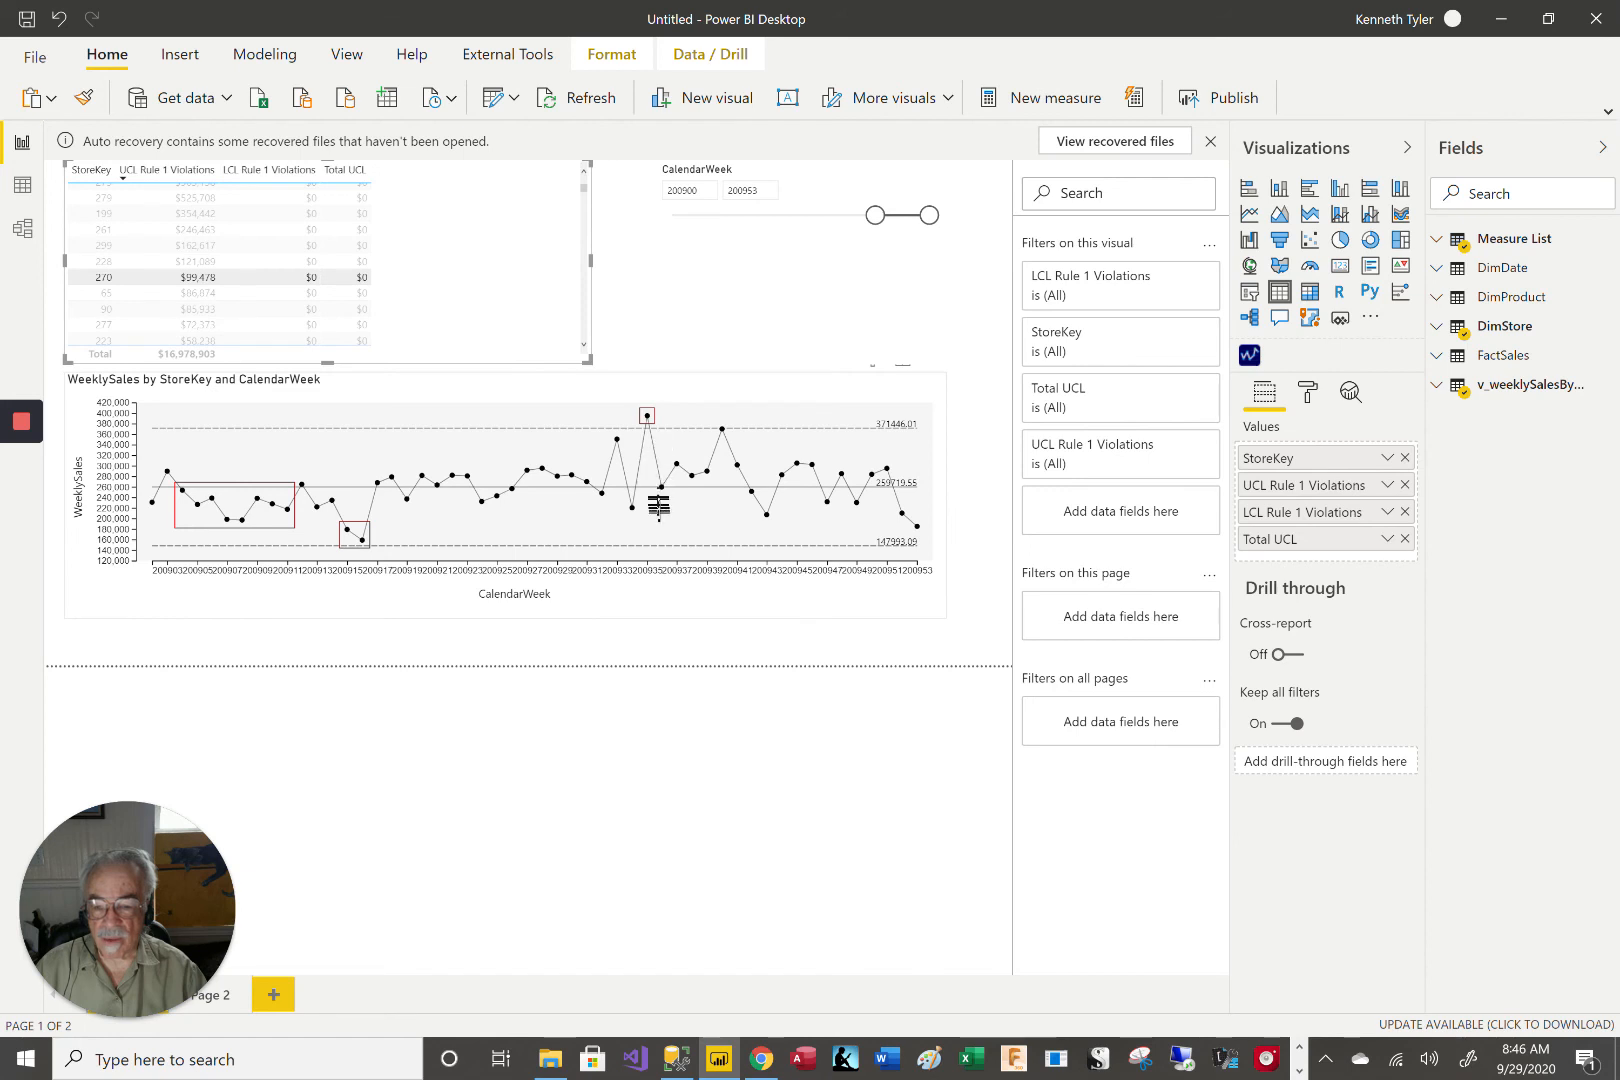
pyautogui.click(108, 294)
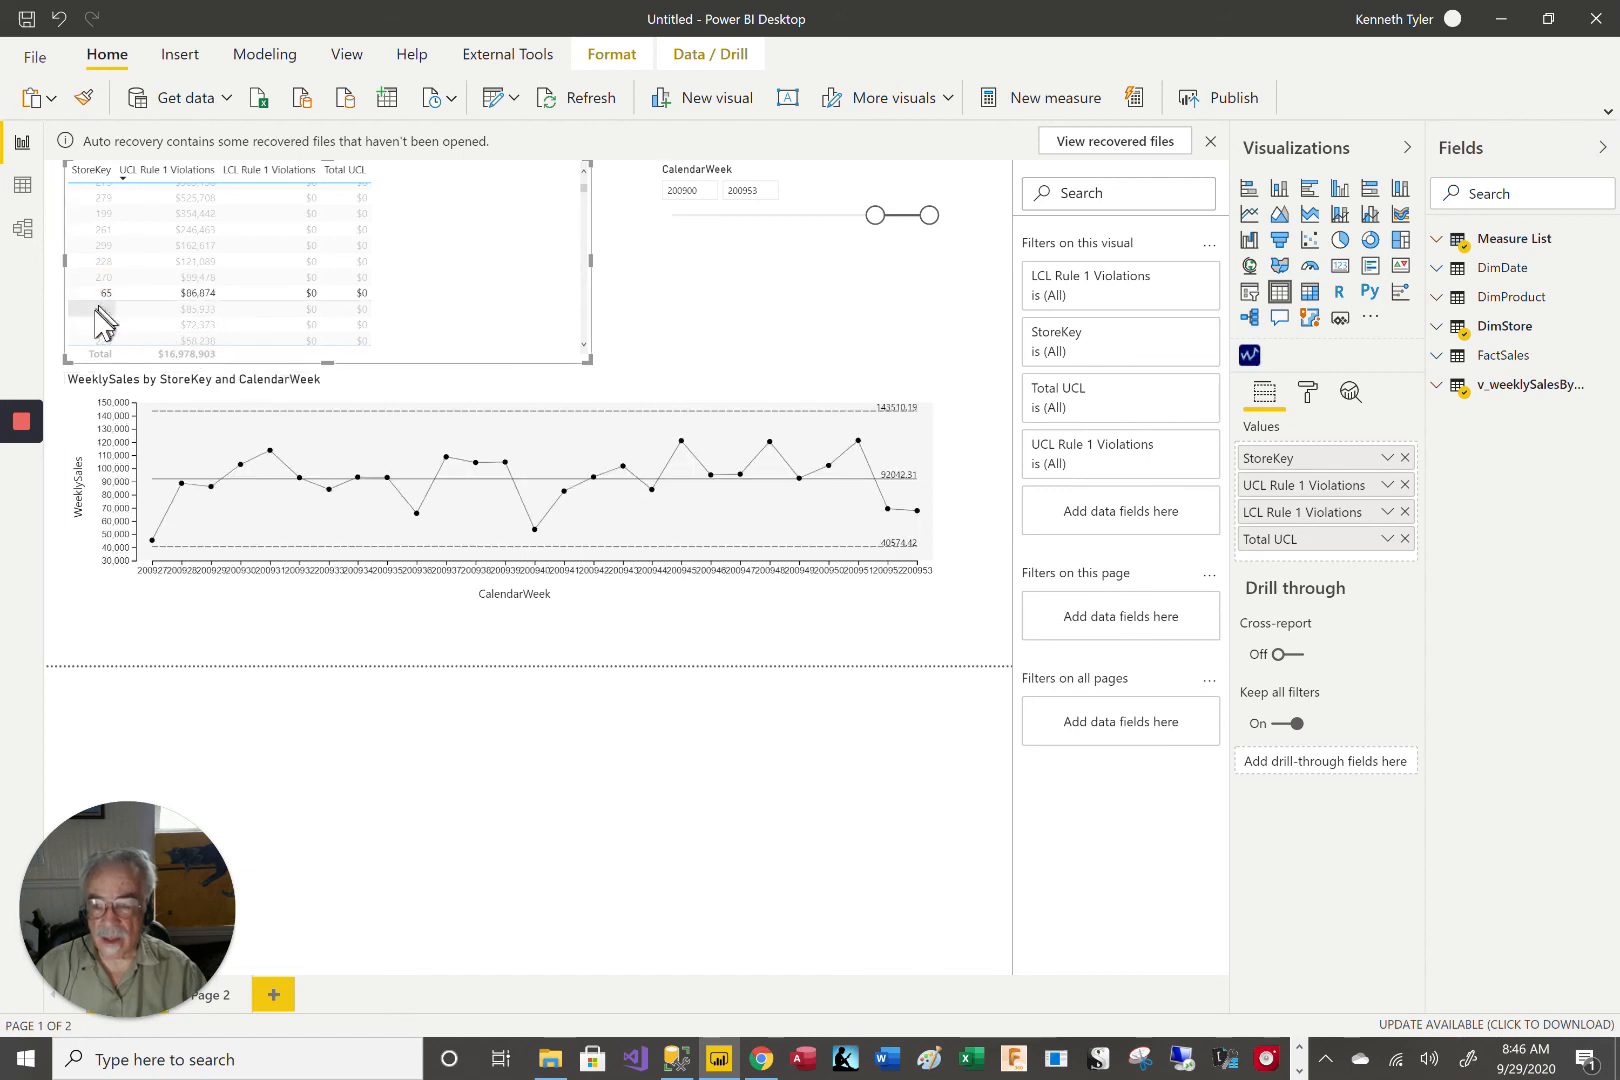
pyautogui.click(97, 309)
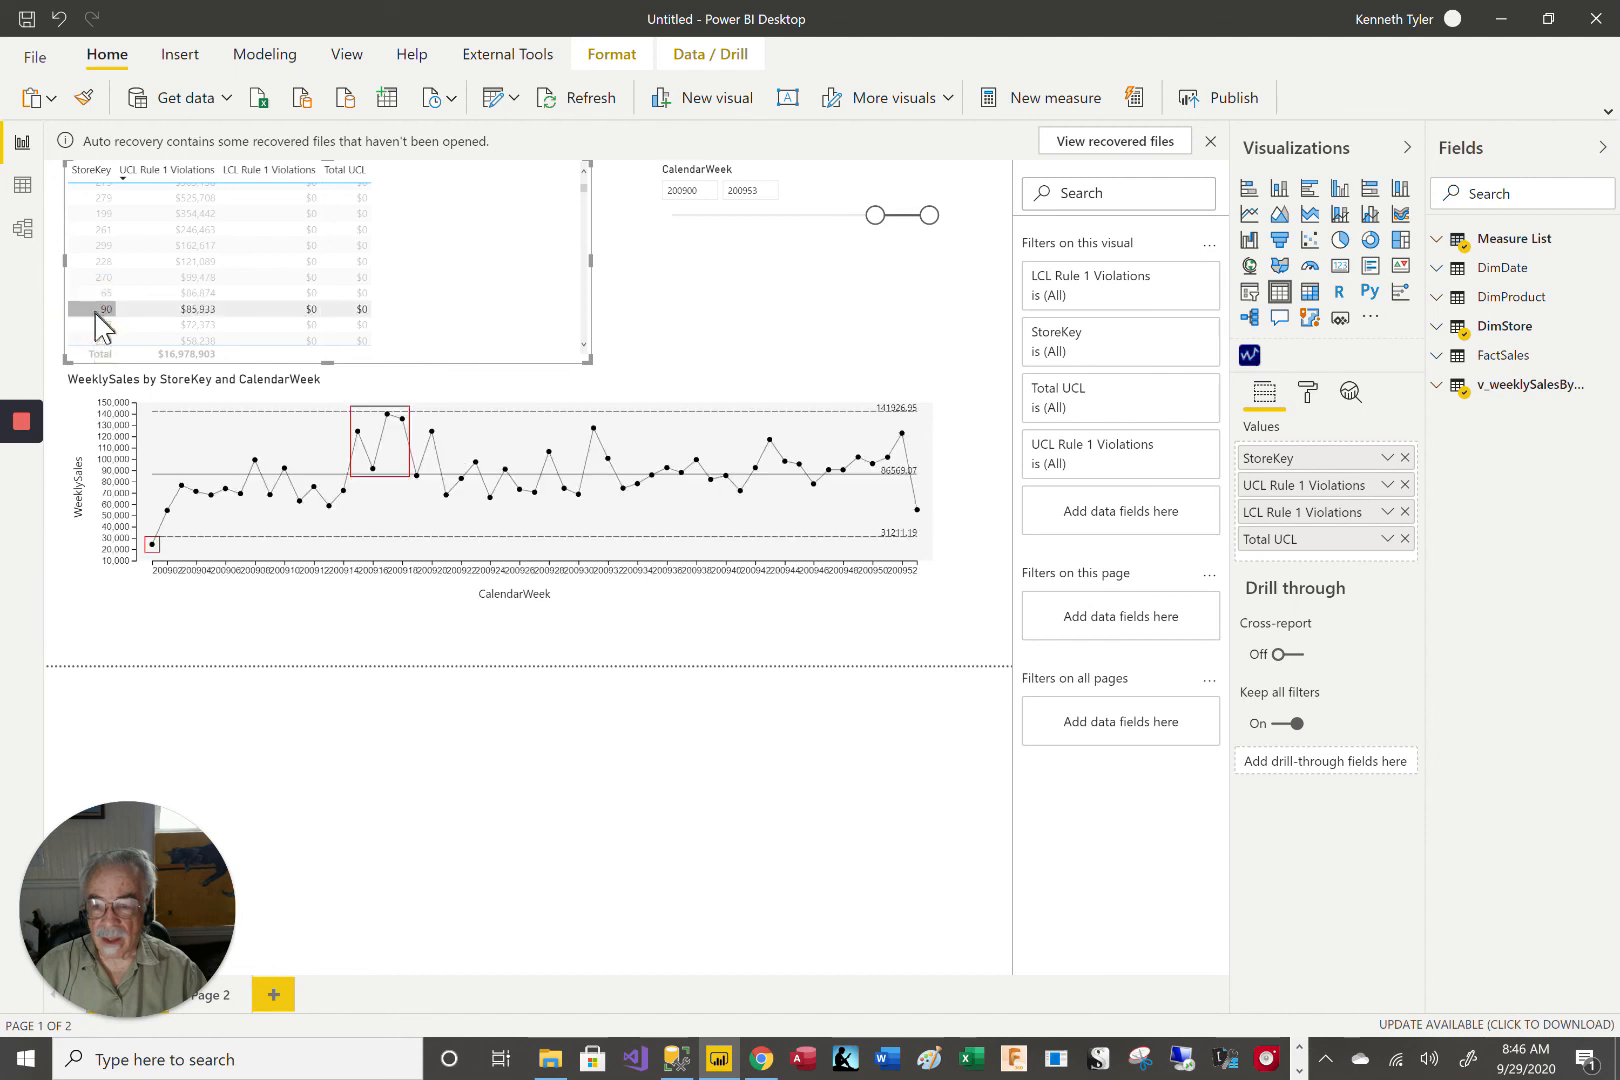
pyautogui.click(100, 325)
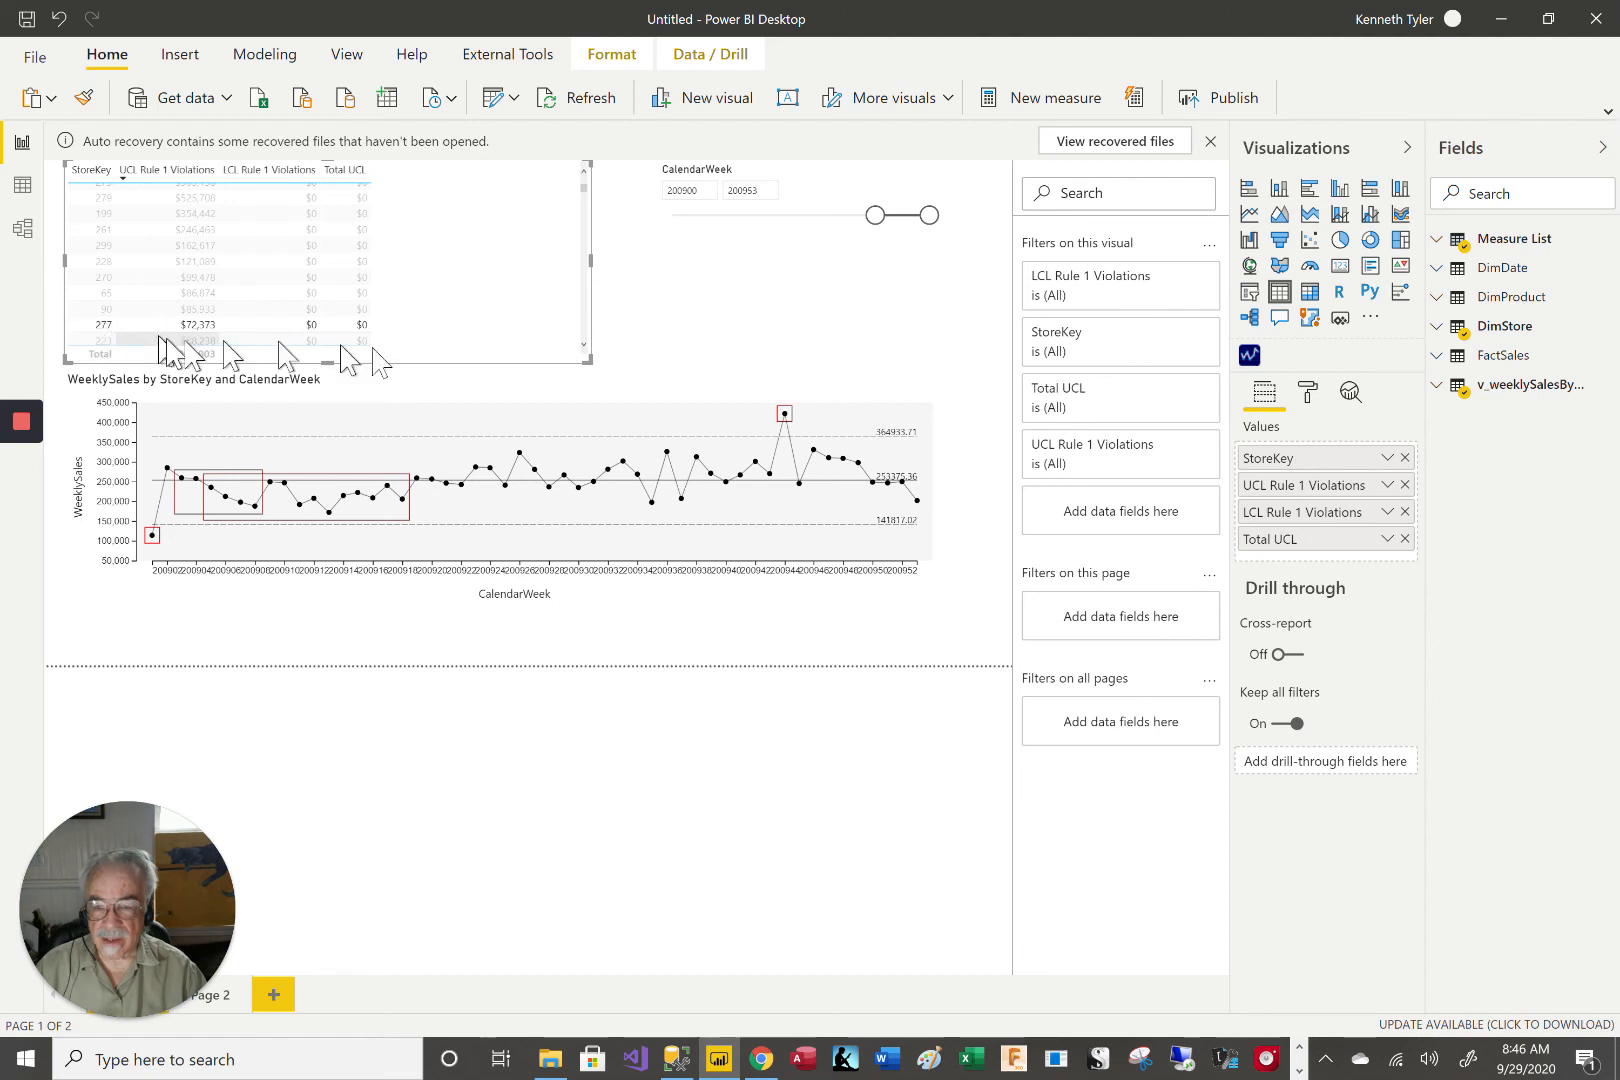
# - Check the WeeklySales control charts of stores 223, 254 and 301, leaving the report filtered to store 301
pyautogui.click(584, 346)
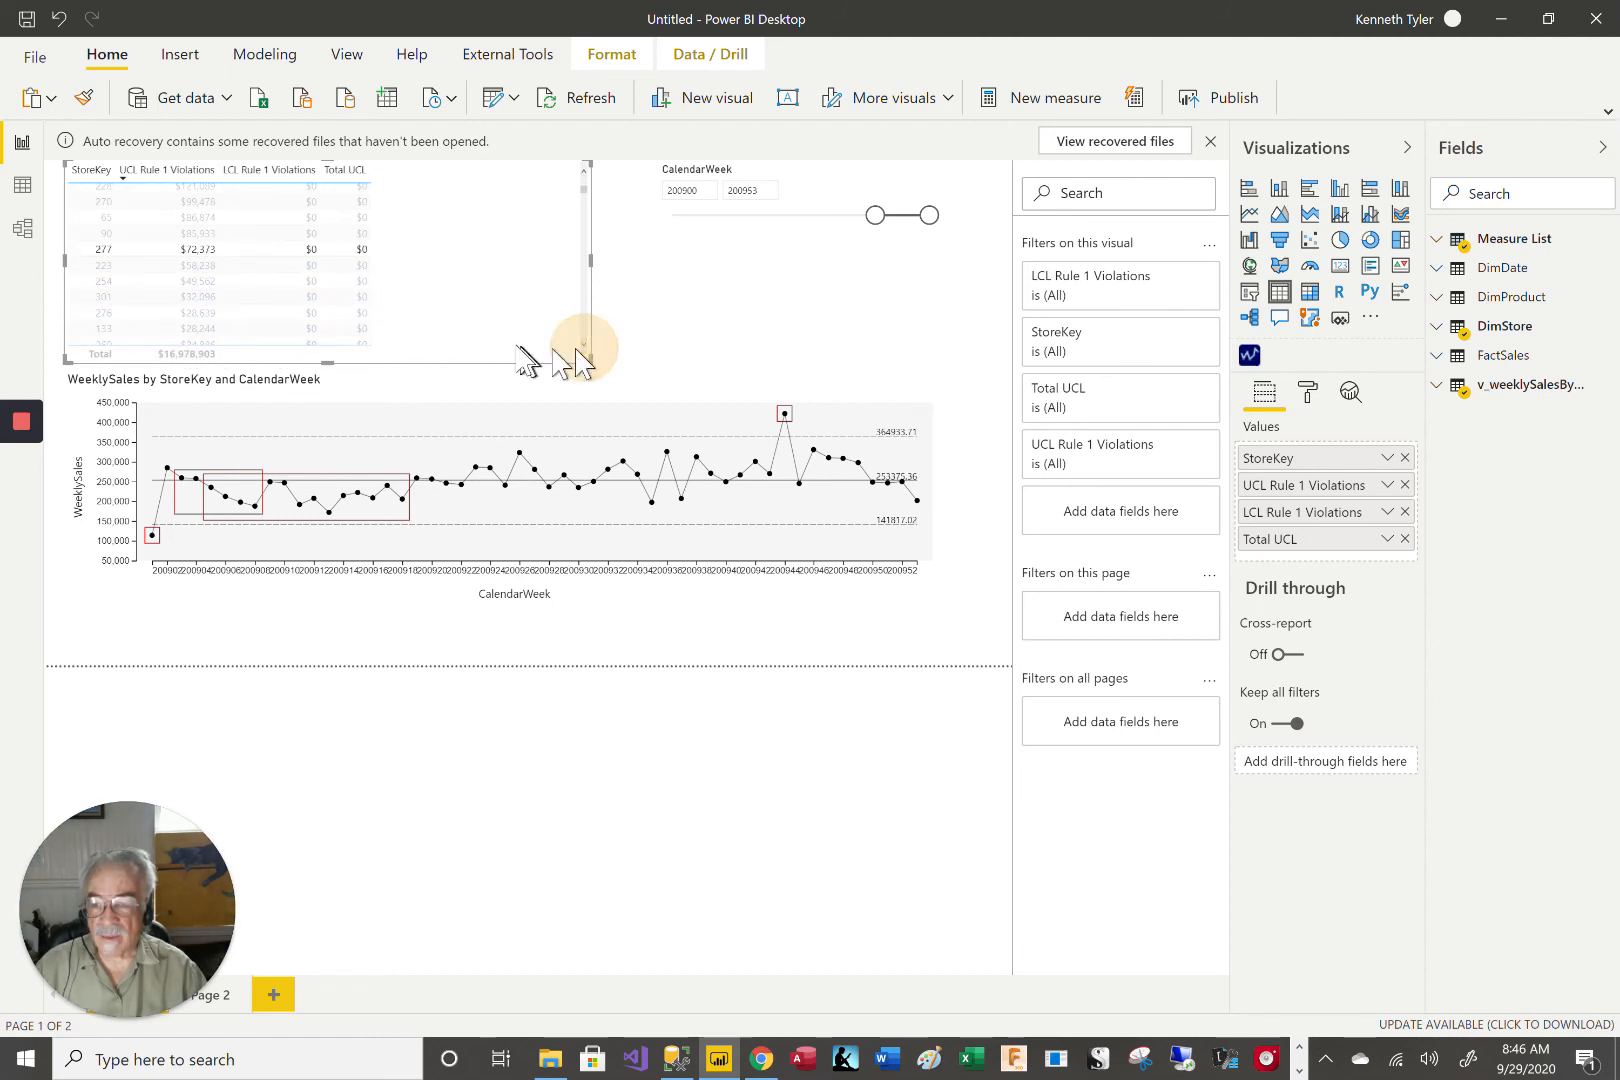
pyautogui.click(98, 268)
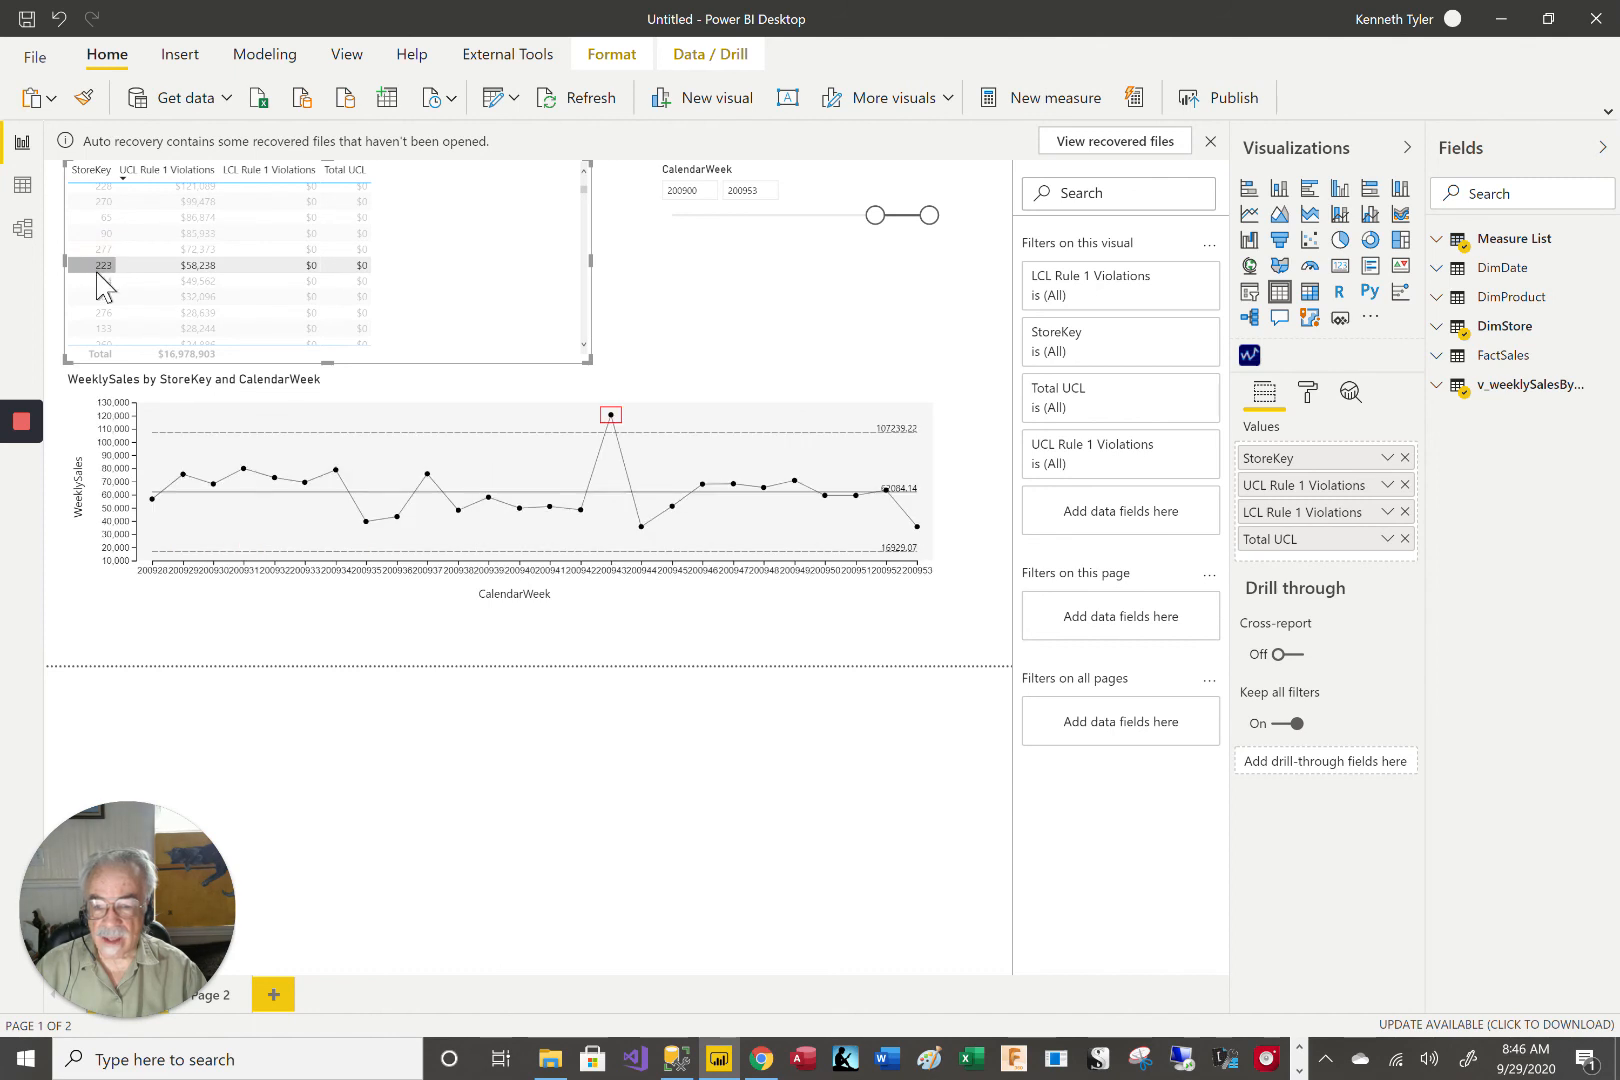
pyautogui.click(100, 283)
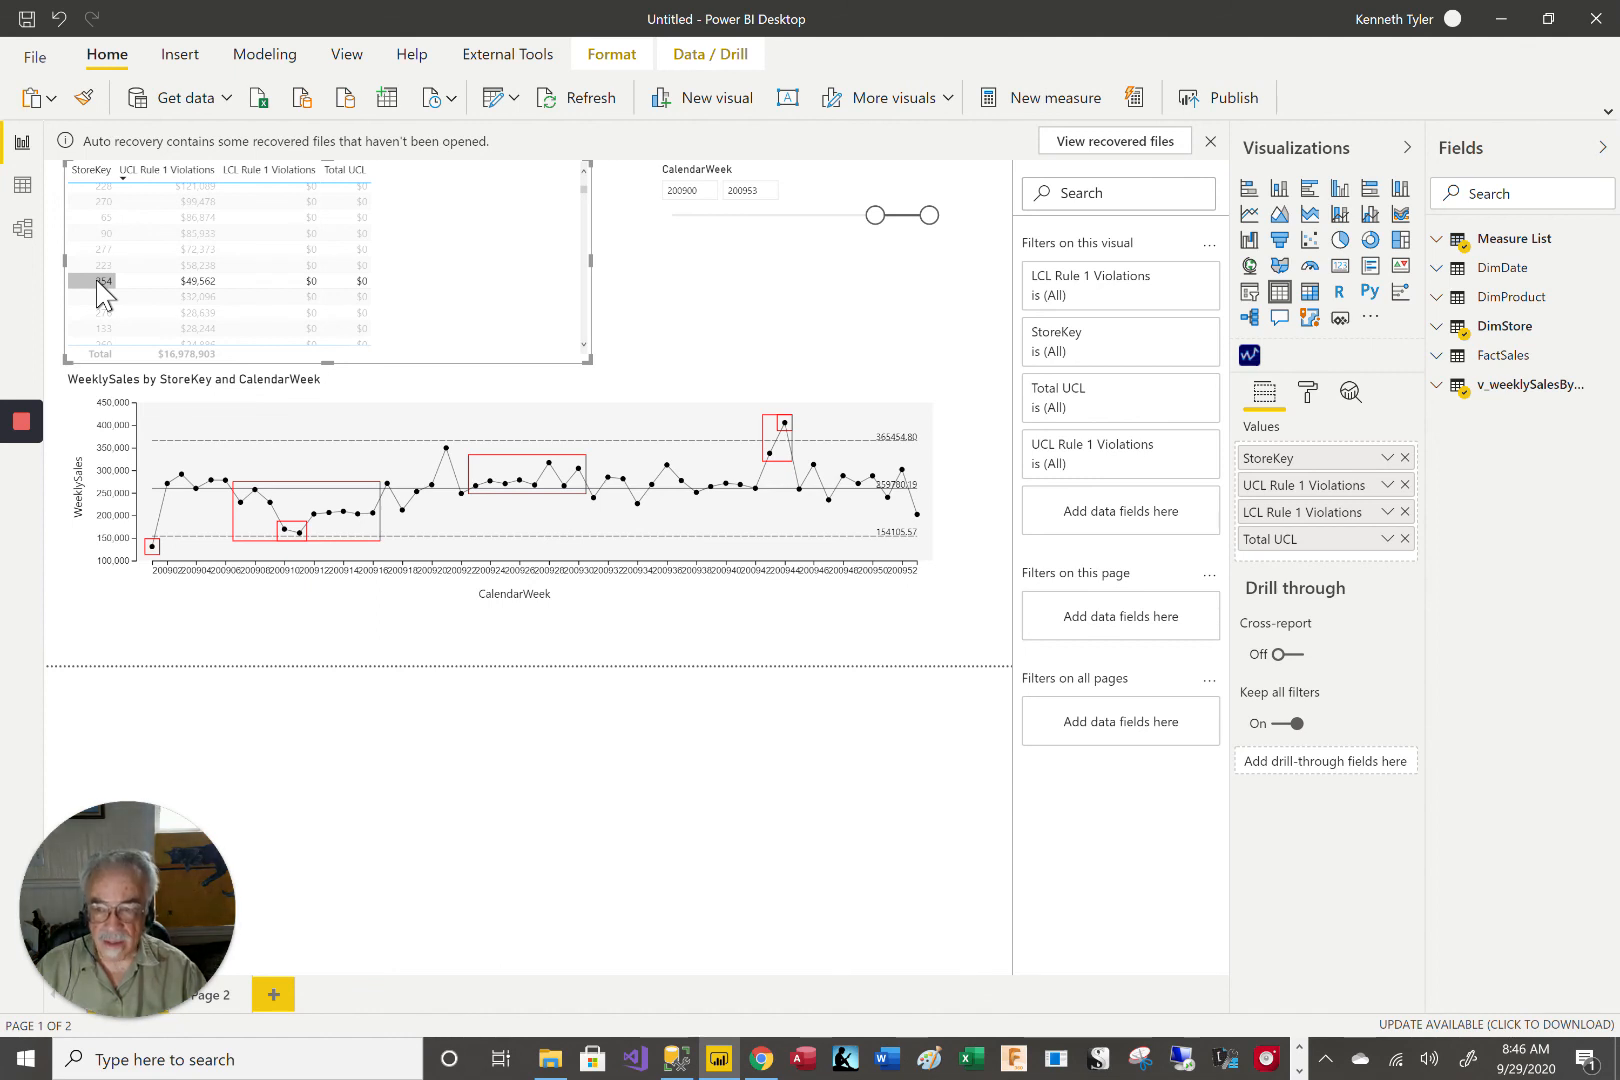
pyautogui.click(107, 298)
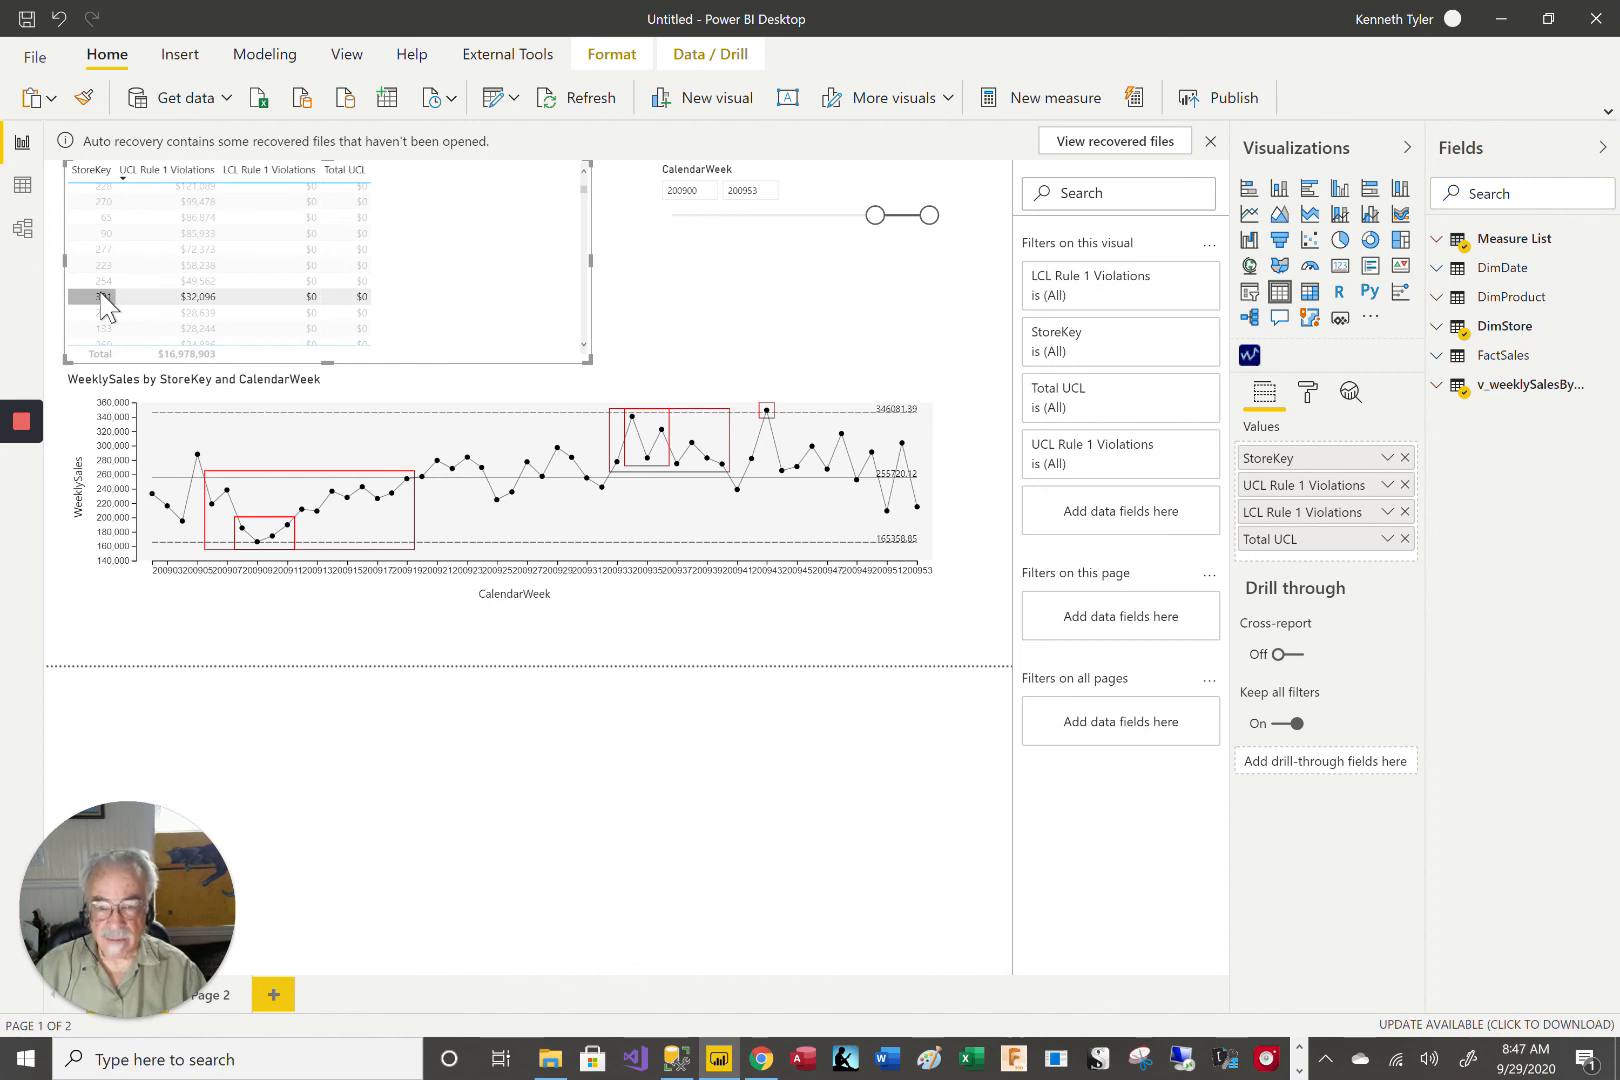
pyautogui.moveTo(30, 432)
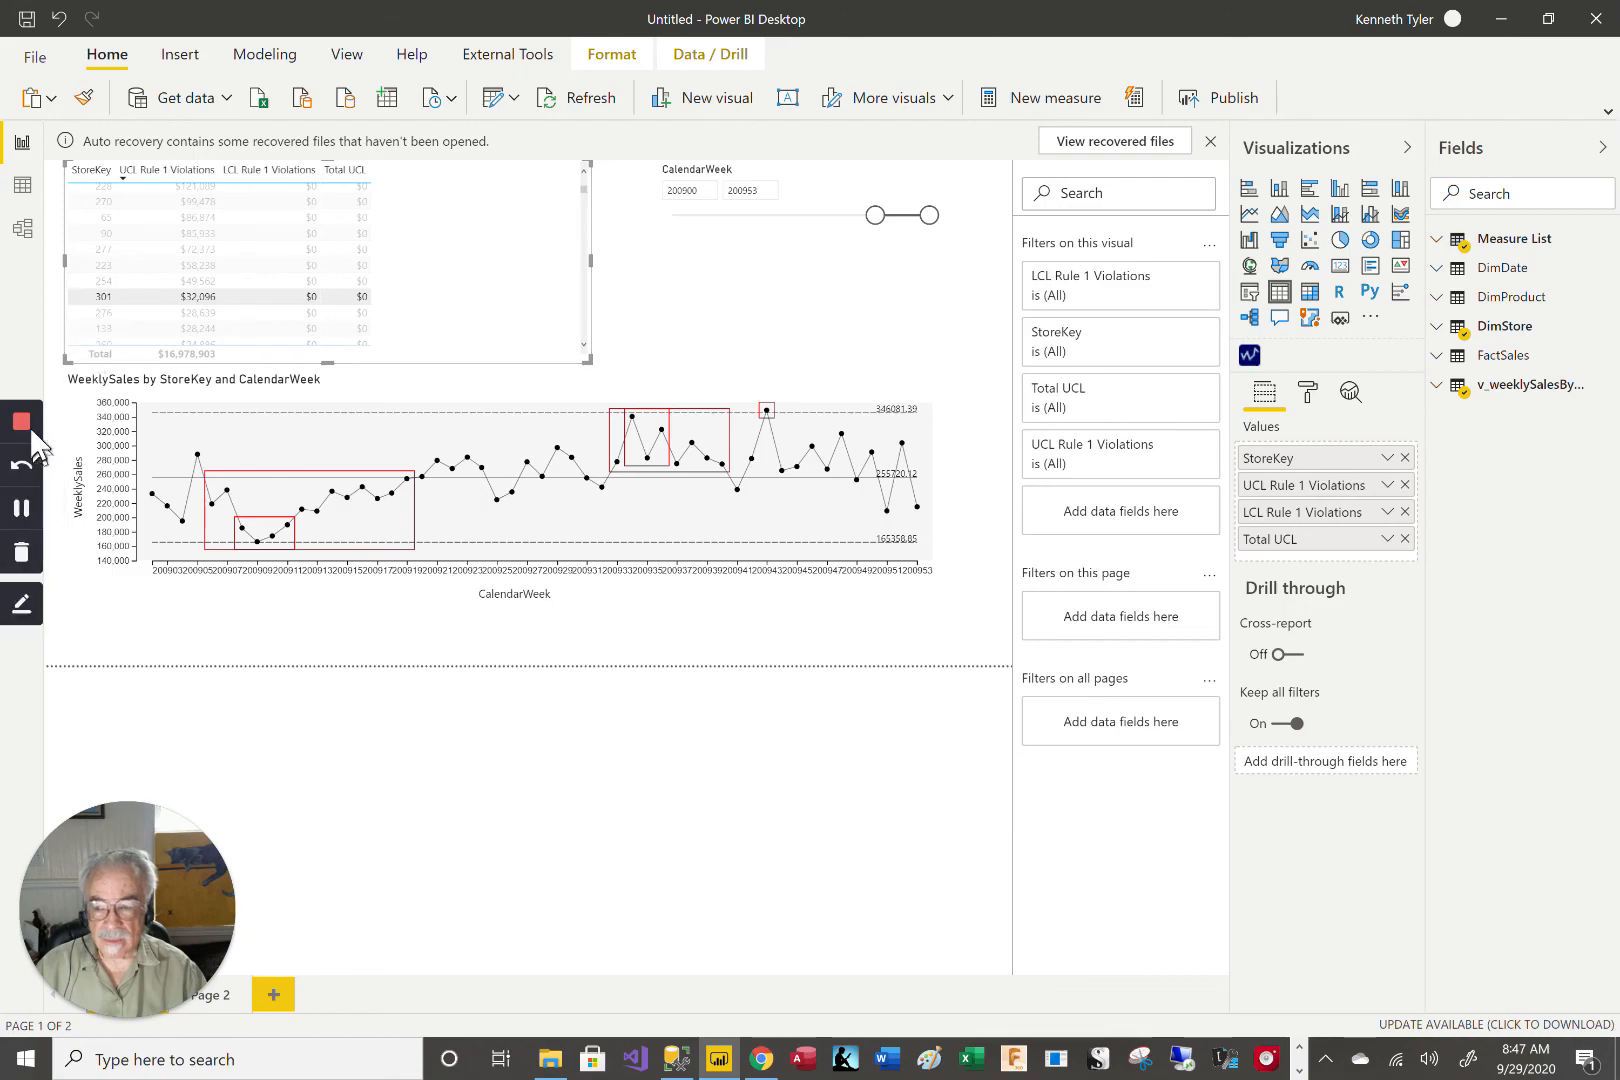